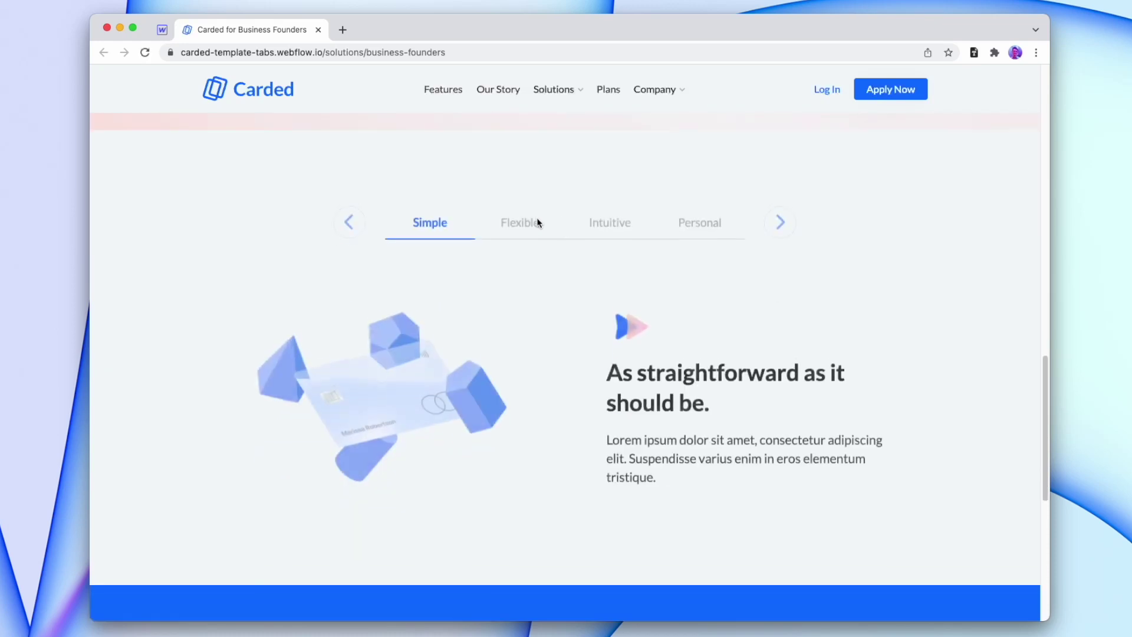
Step: On the live site, click the right circular arrow repeatedly to cycle through all four tabs and back to Simple
left_click(779, 215)
left_click(780, 215)
left_click(781, 216)
left_click(781, 215)
left_click(780, 215)
left_click(781, 216)
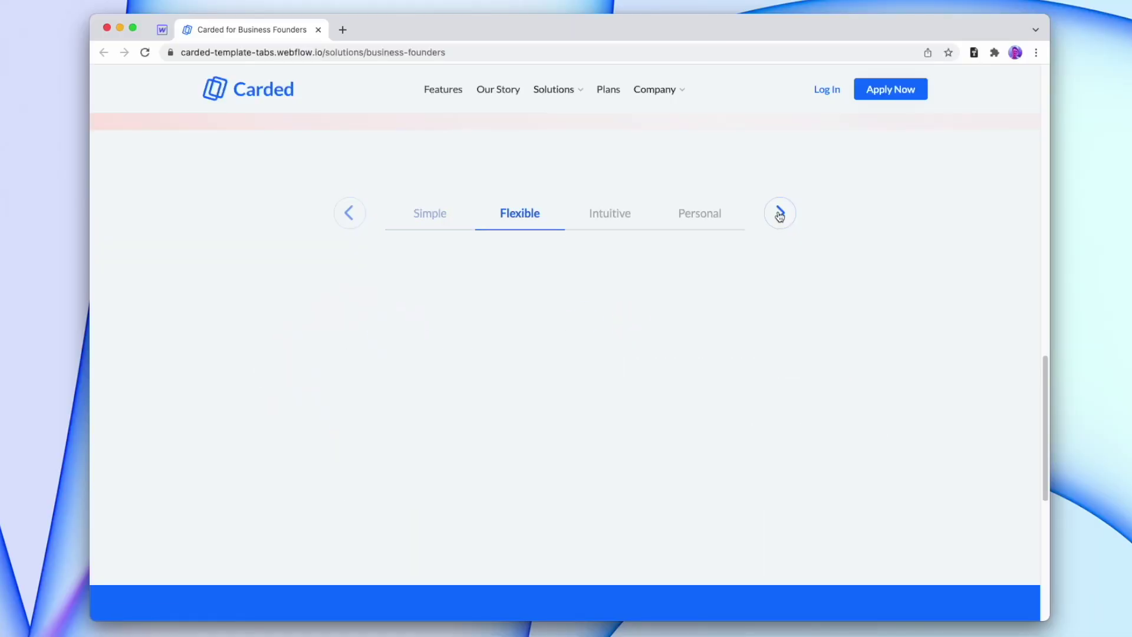
left_click(778, 213)
left_click(778, 212)
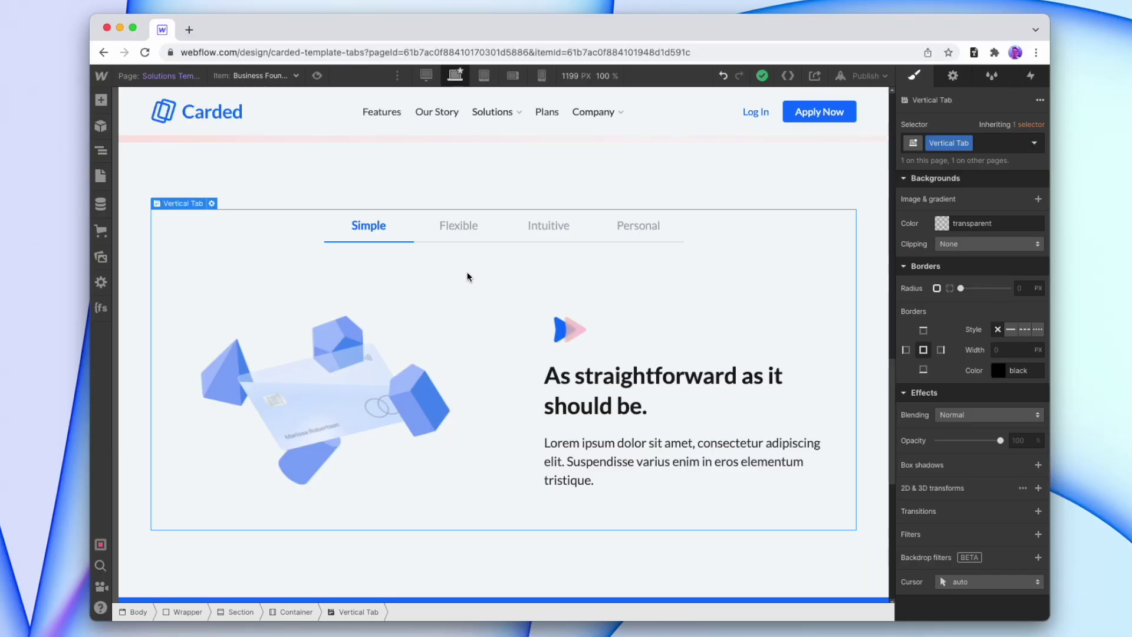
Step: Add a Div Block above the tabs and move the Vertical Tab inside it
left_click(101, 100)
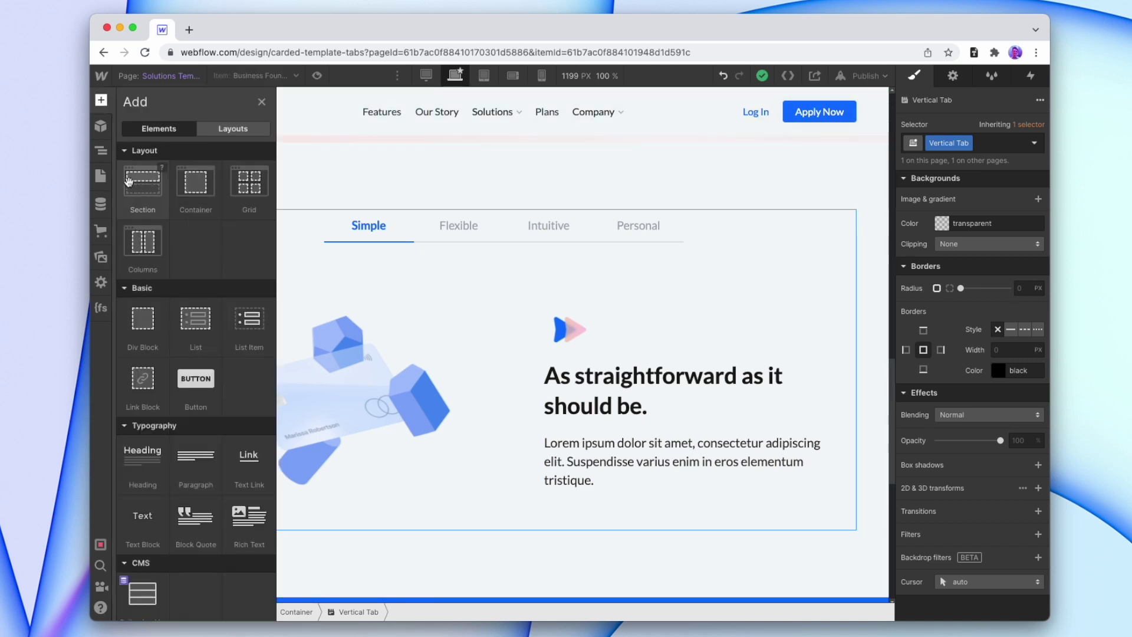
left_click_drag(163, 313, 367, 213)
left_click(247, 296)
left_click_drag(192, 309, 207, 229)
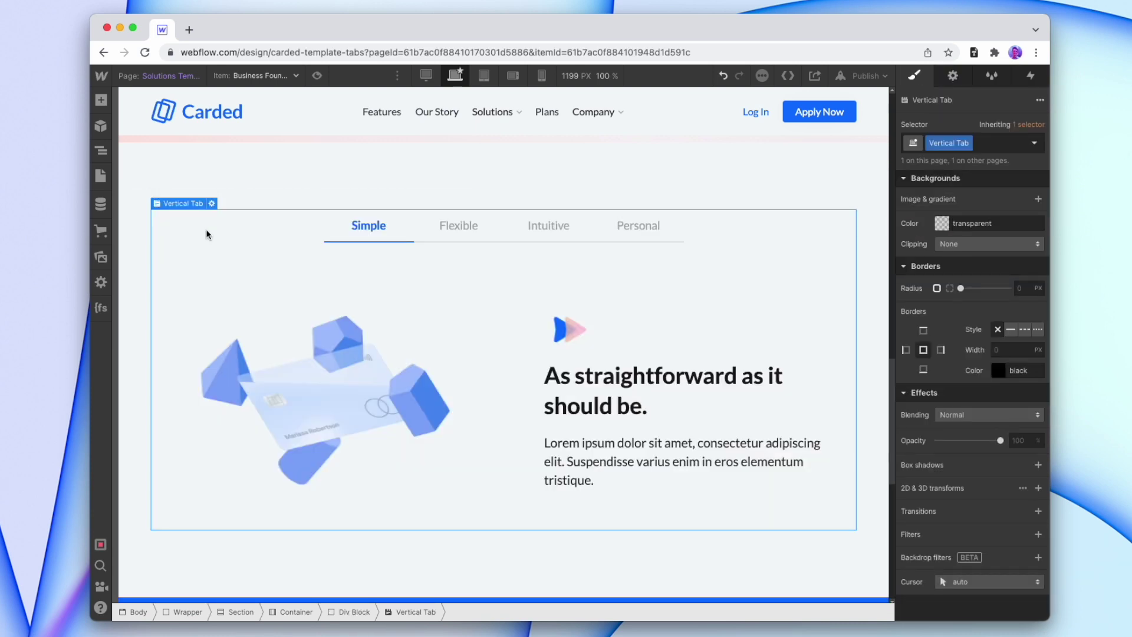
Step: Give the parent div the class Tabs Wrapper and set its position to Relative
left_click(354, 612)
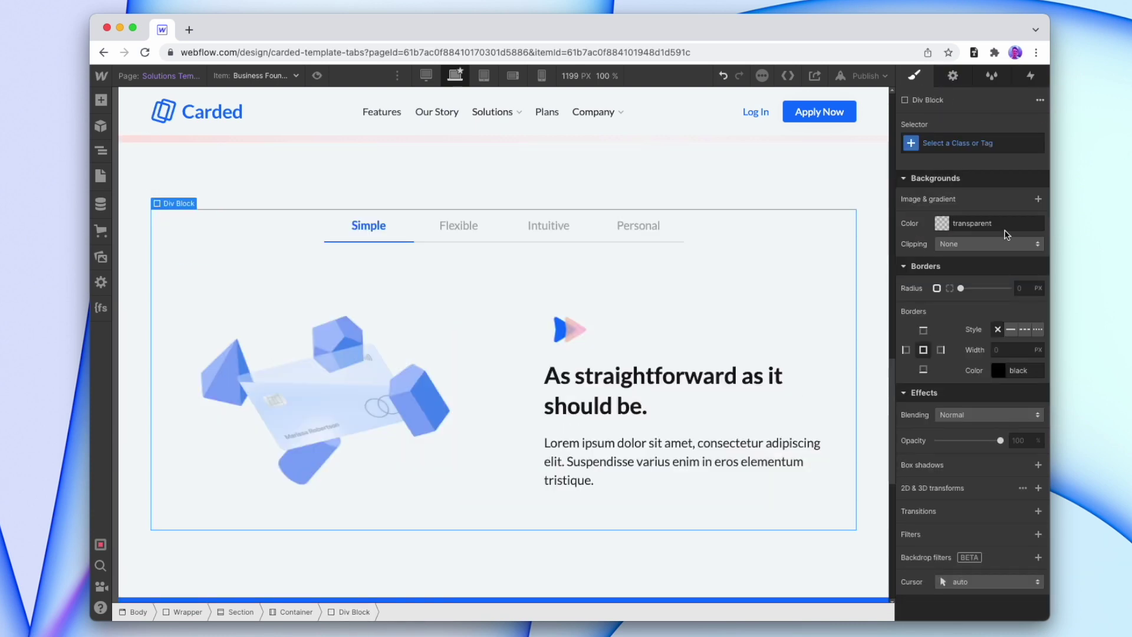
left_click(941, 145)
type("Tabs Wr")
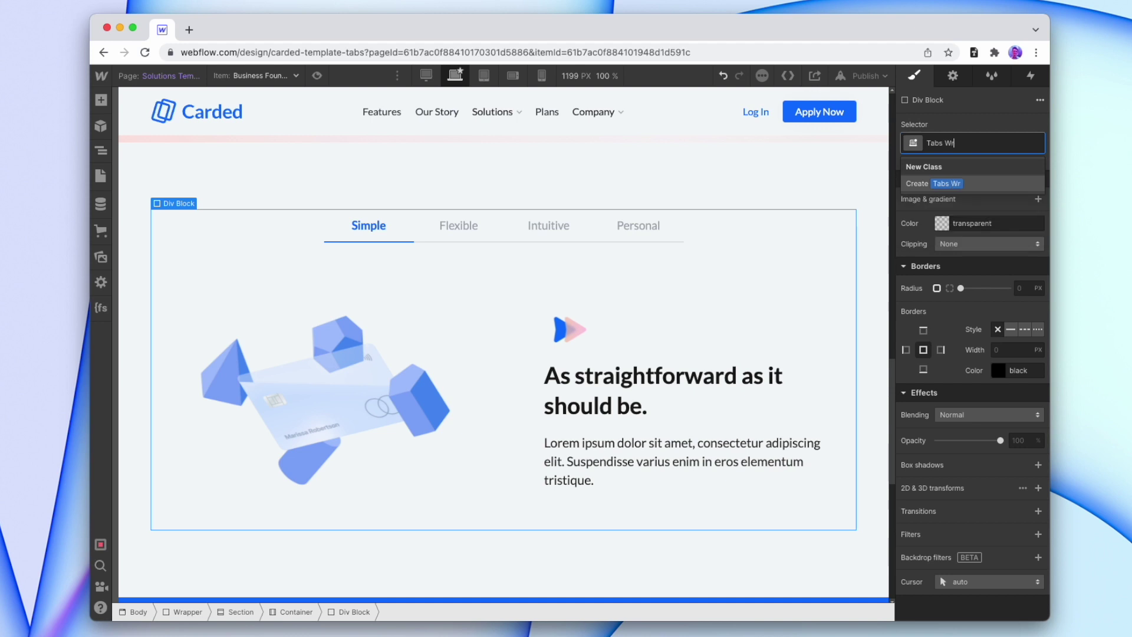
type("apper")
key("Return")
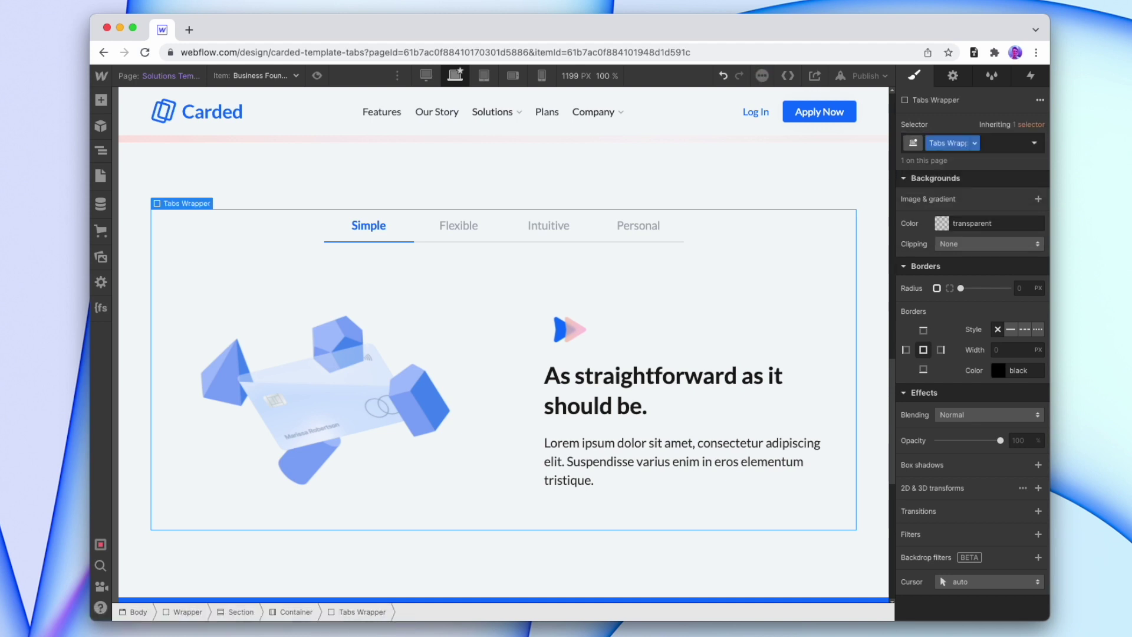
left_click(967, 487)
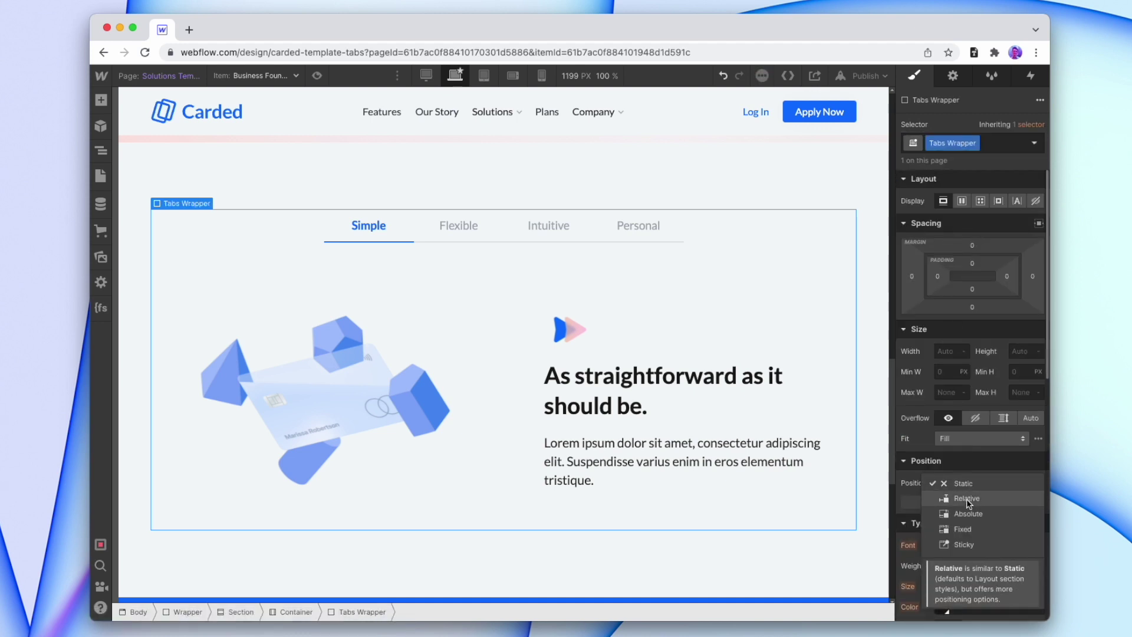
left_click(967, 500)
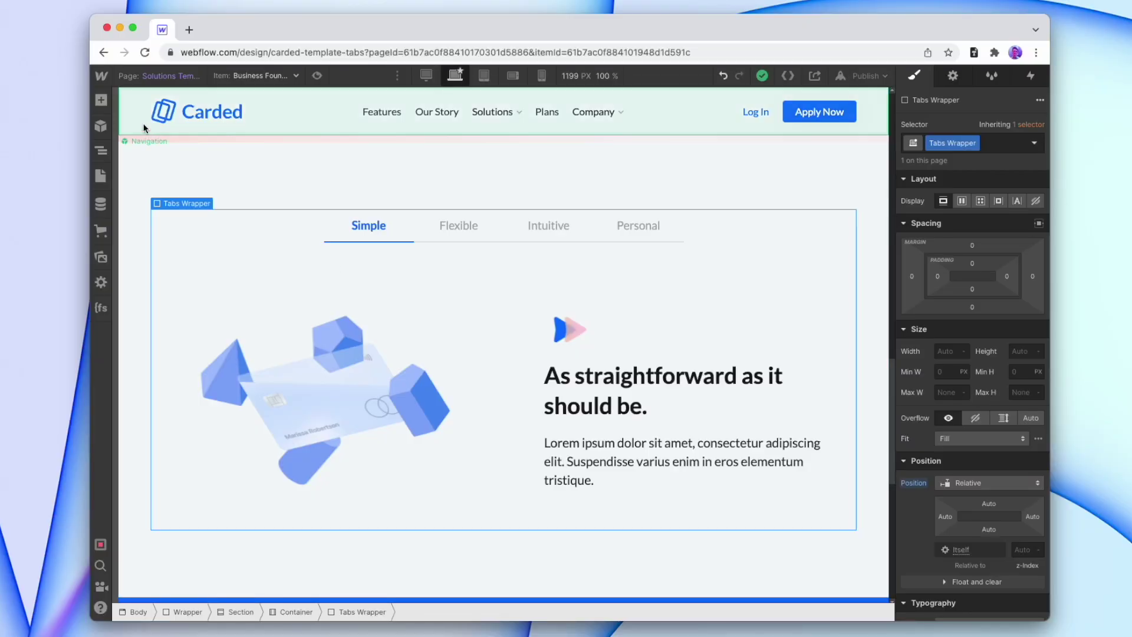
Step: Add a Div Block inside Tabs Wrapper and give it the class Tab Prev
left_click(101, 99)
left_click(140, 325)
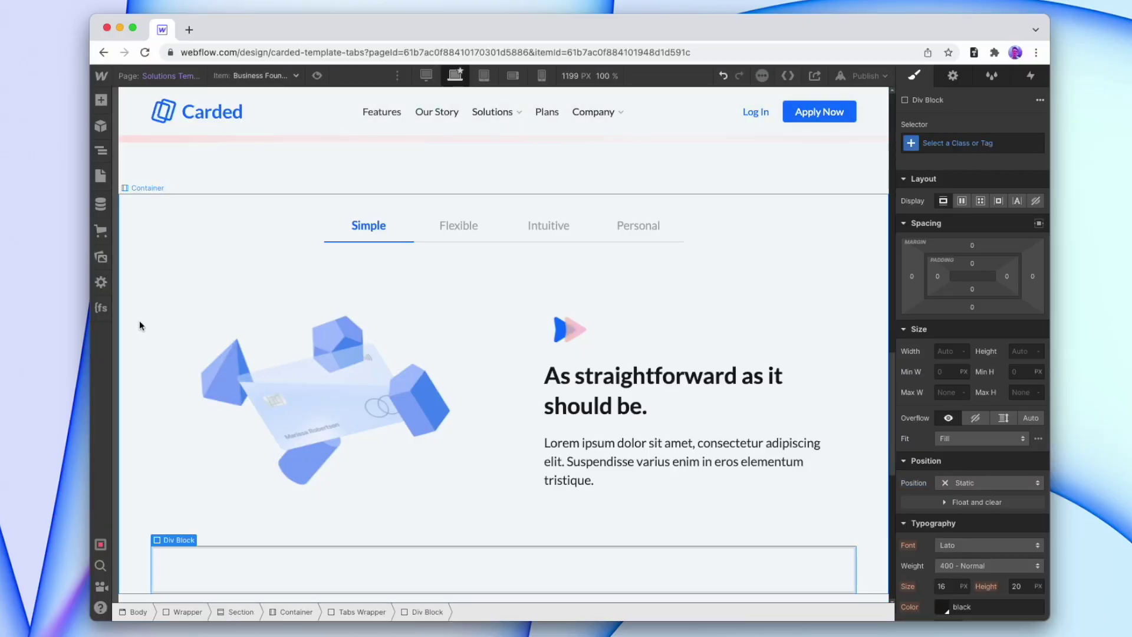
left_click(943, 144)
type("Tab Pre")
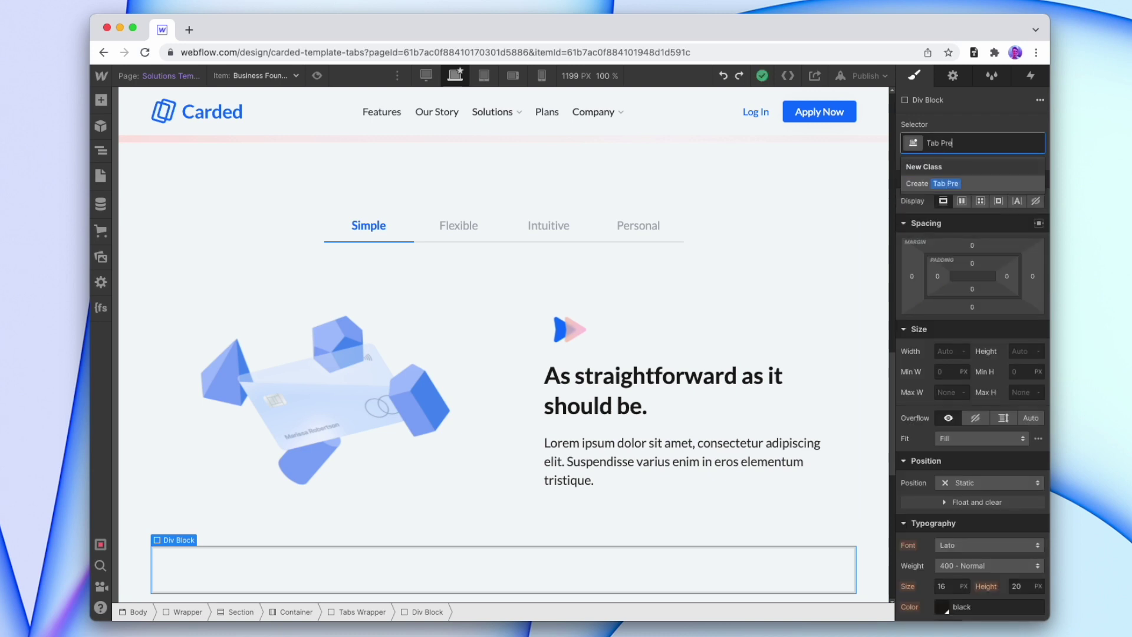
key("Return")
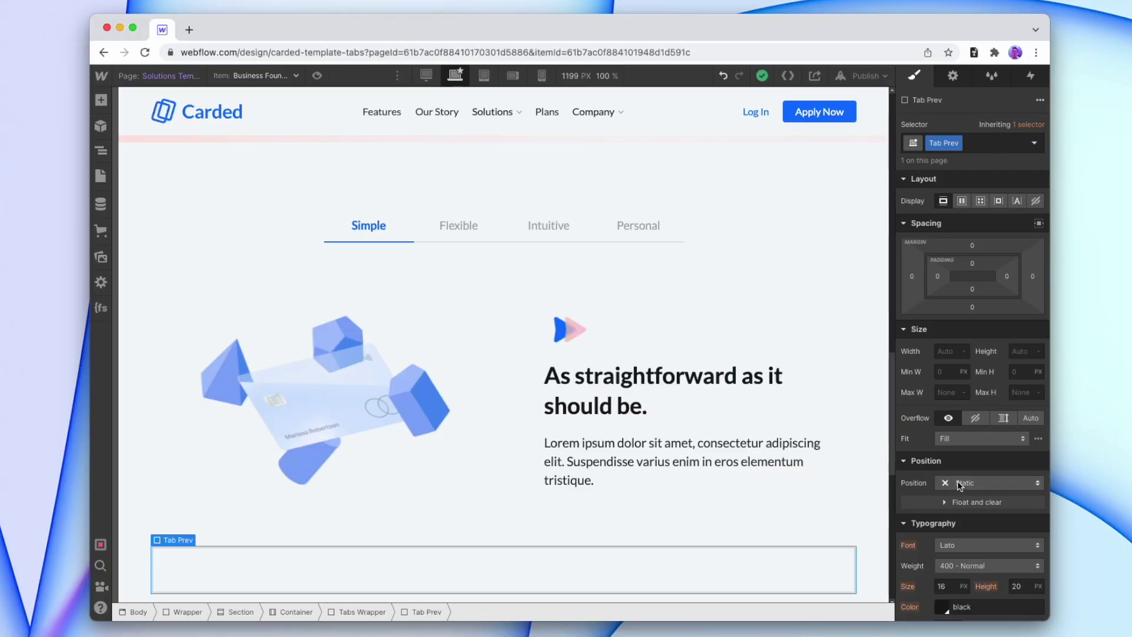
Step: Set Tab Prev to Absolute position, pinned to the wrapper's top-left corner
left_click(968, 483)
left_click(967, 512)
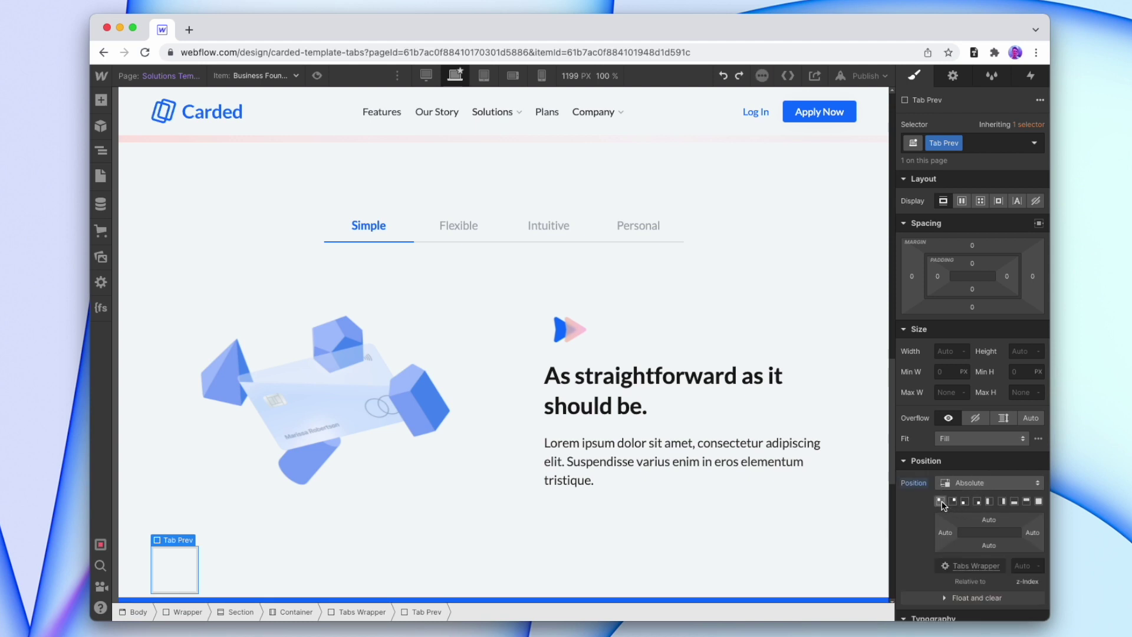
left_click(942, 504)
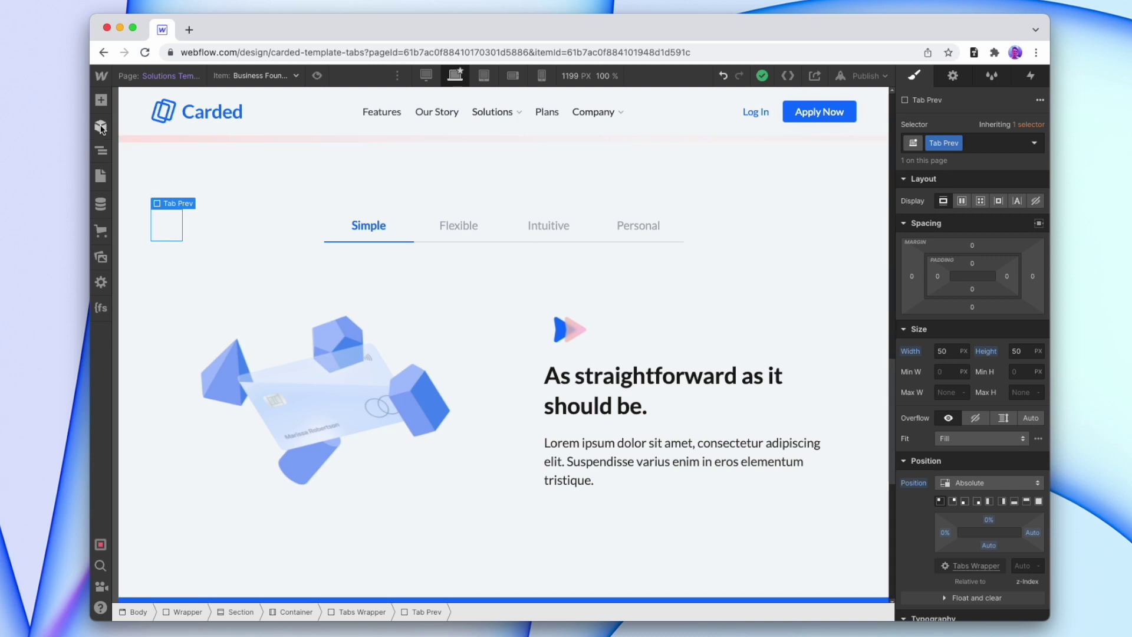
left_click(100, 100)
Step: Put a Left Circle Arrow.svg image inside Tab Prev without the All Images class, then reselect Tab Prev
scroll(147, 295, "down", 8)
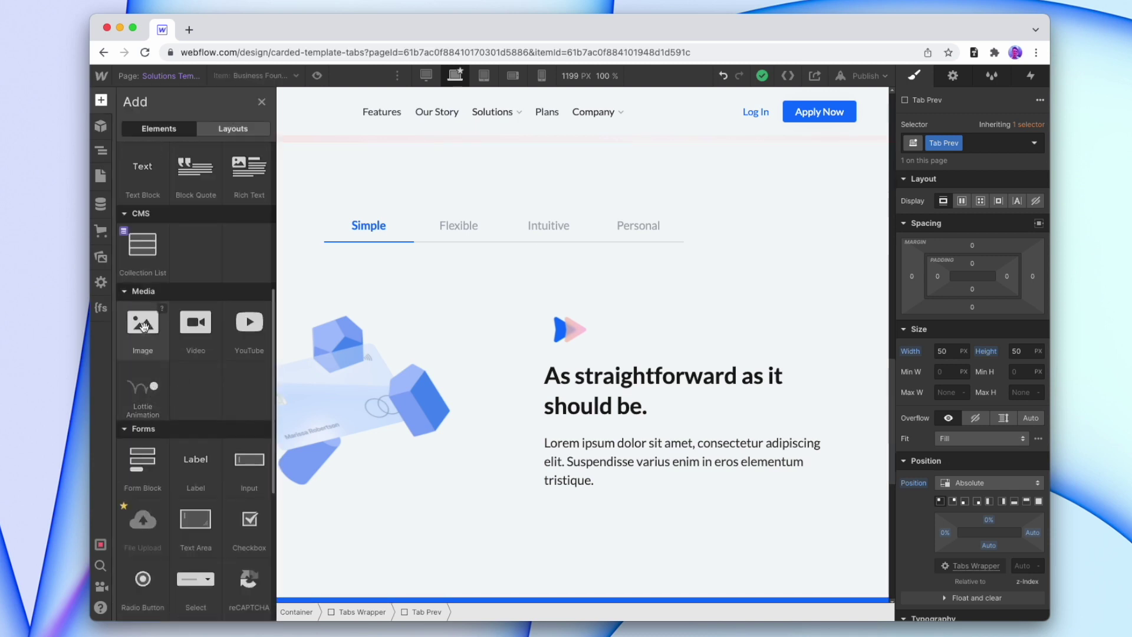
left_click(144, 325)
left_click(242, 257)
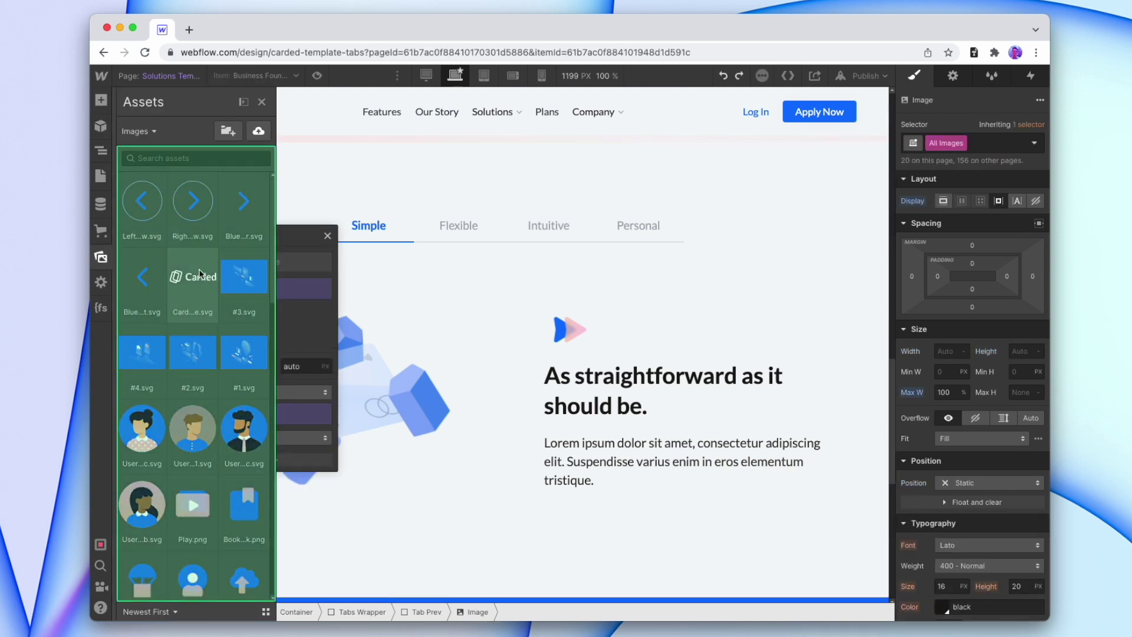
left_click(140, 198)
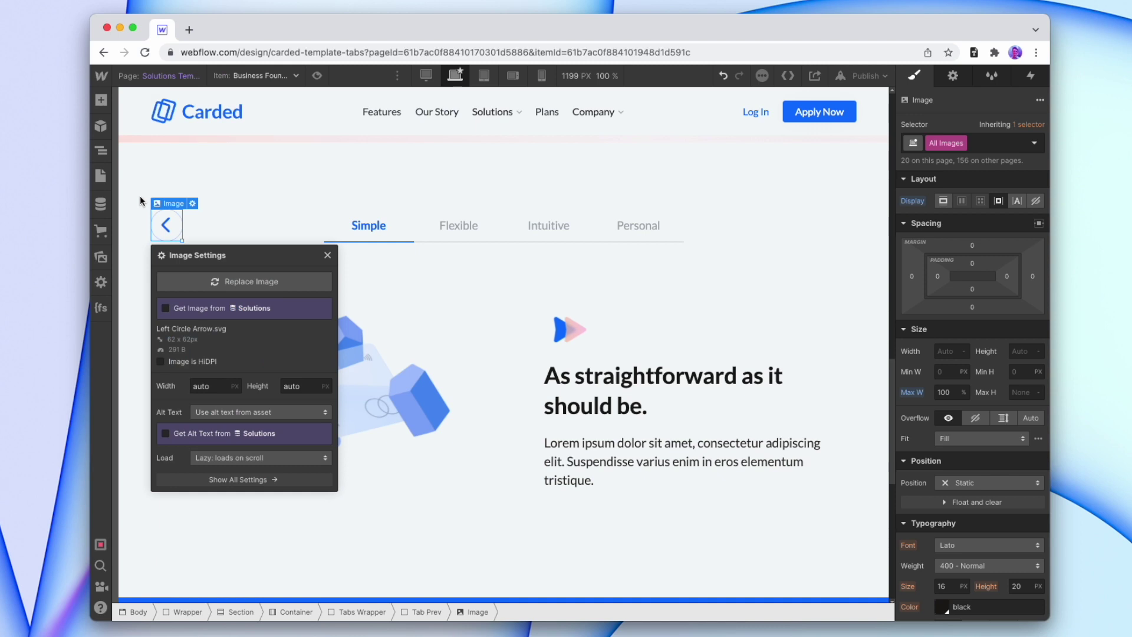
key("super+z")
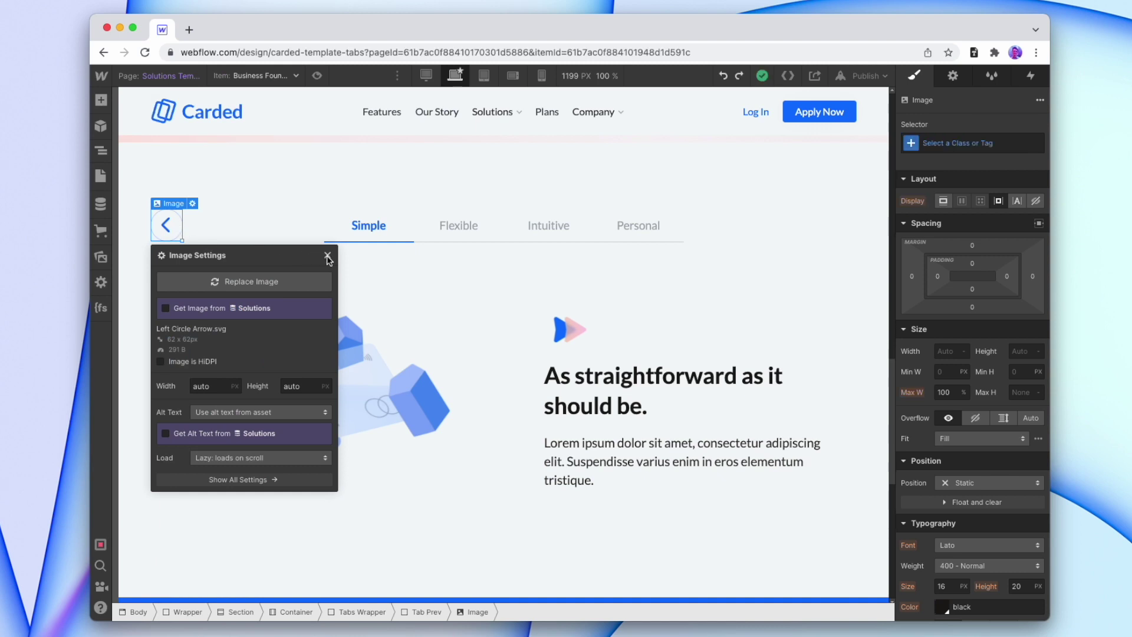
left_click(328, 257)
left_click(429, 612)
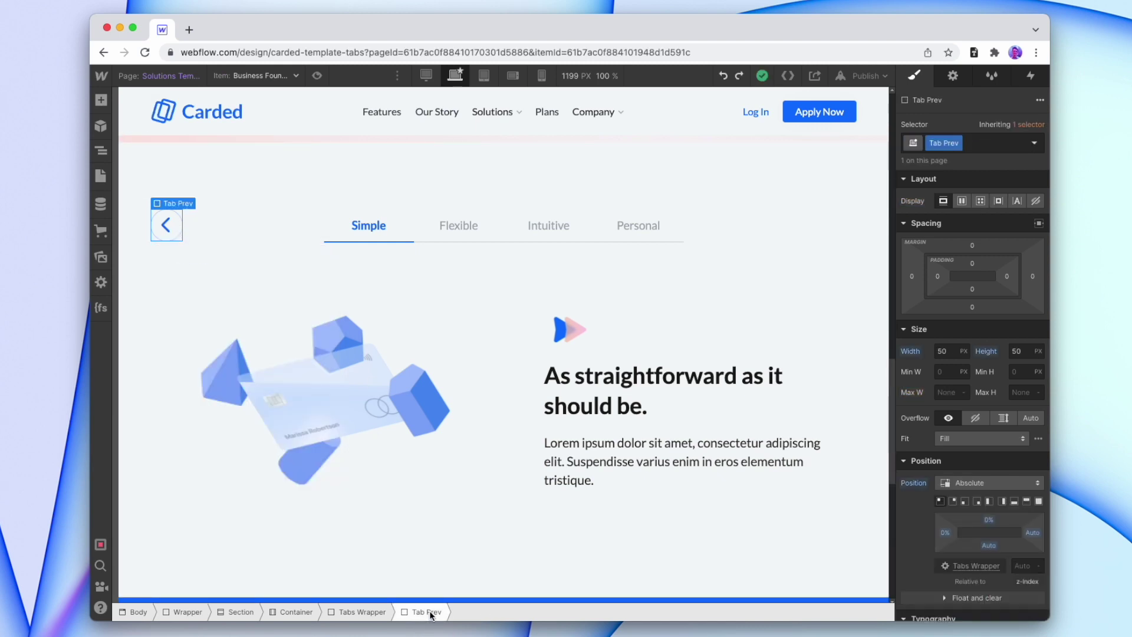
scroll(973, 472, "down", 5)
Step: Give Tab Prev a pointer cursor and adjust its hover-state styling
left_click(961, 583)
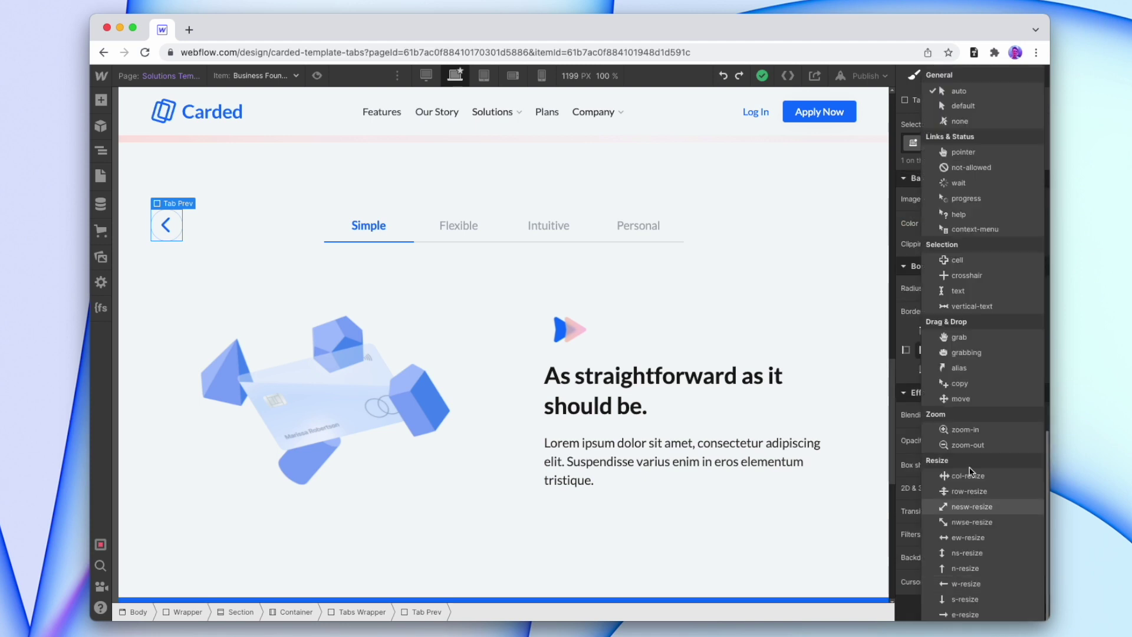
left_click(981, 153)
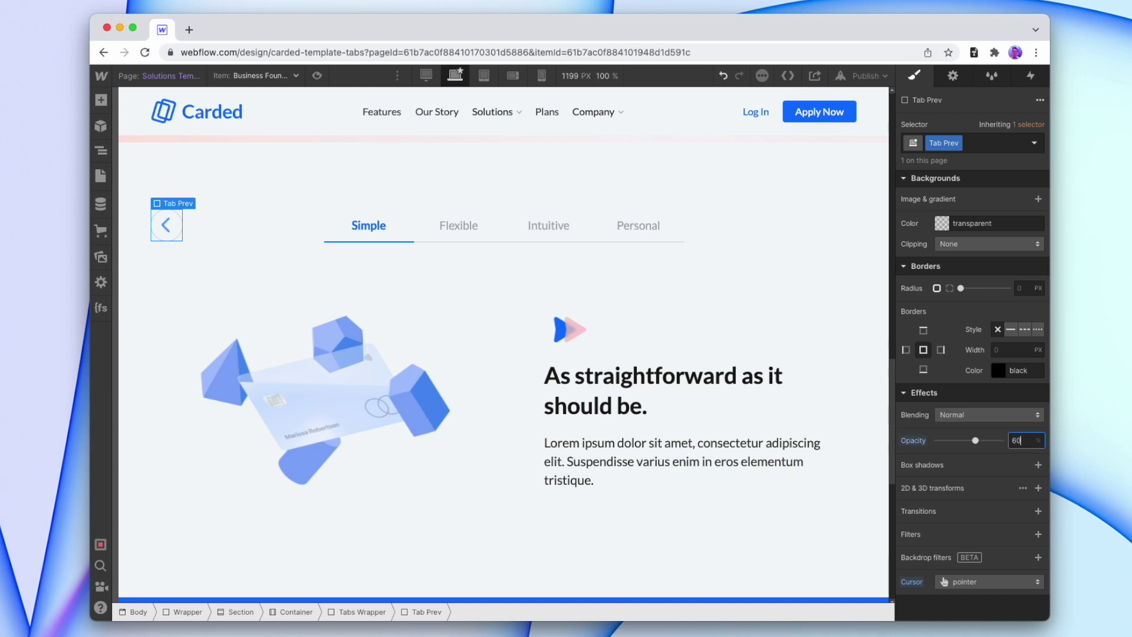
left_click(1033, 143)
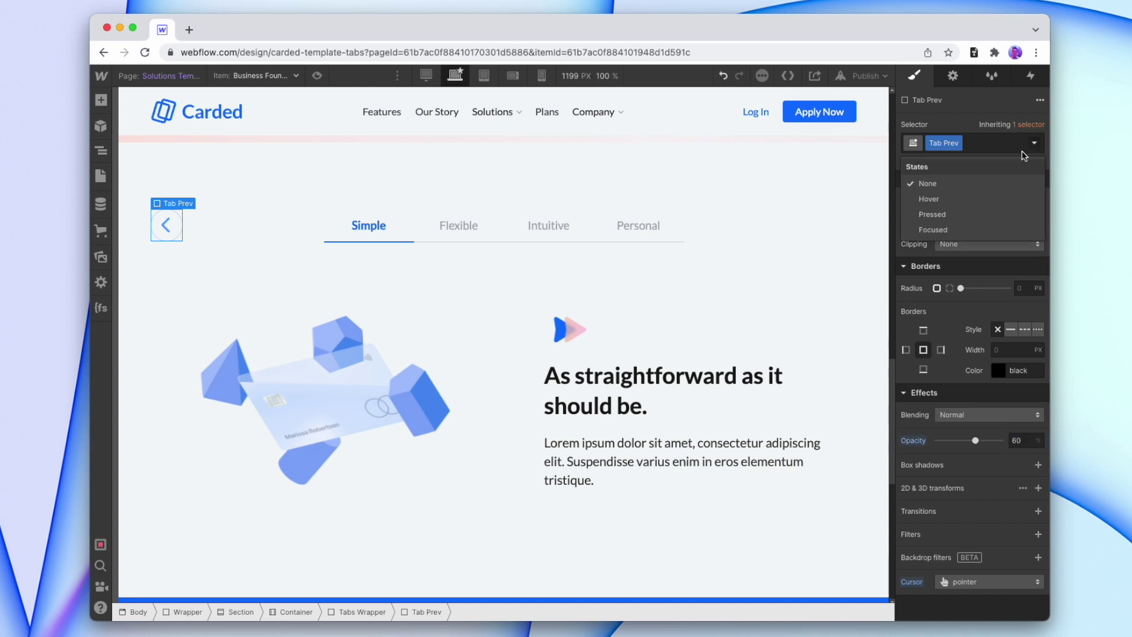
left_click(969, 197)
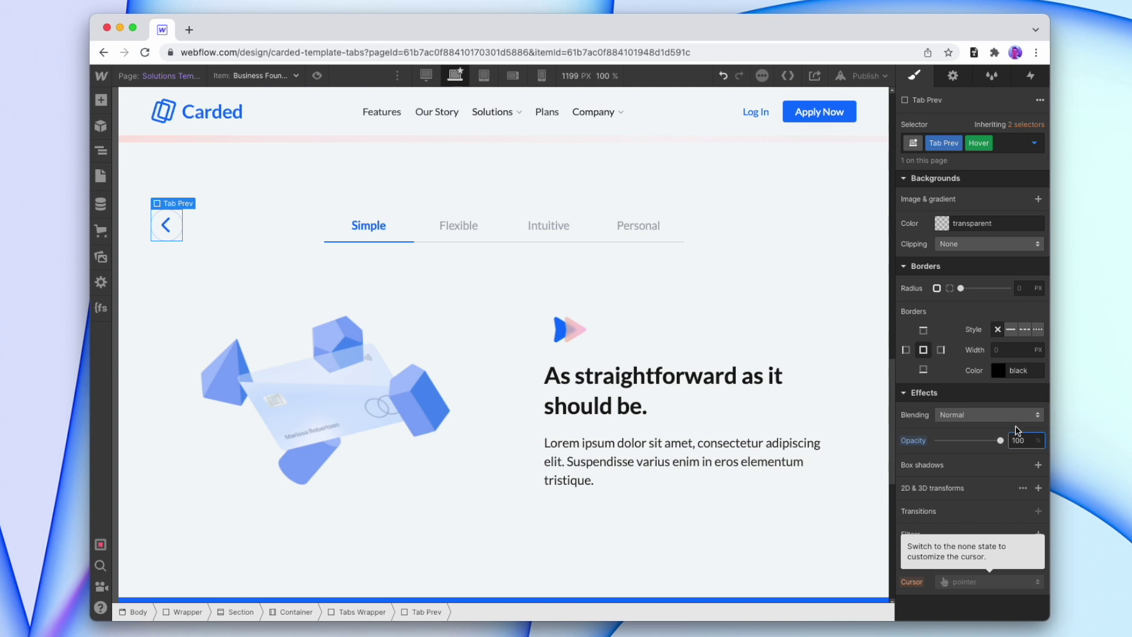
left_click(1035, 143)
left_click(982, 201)
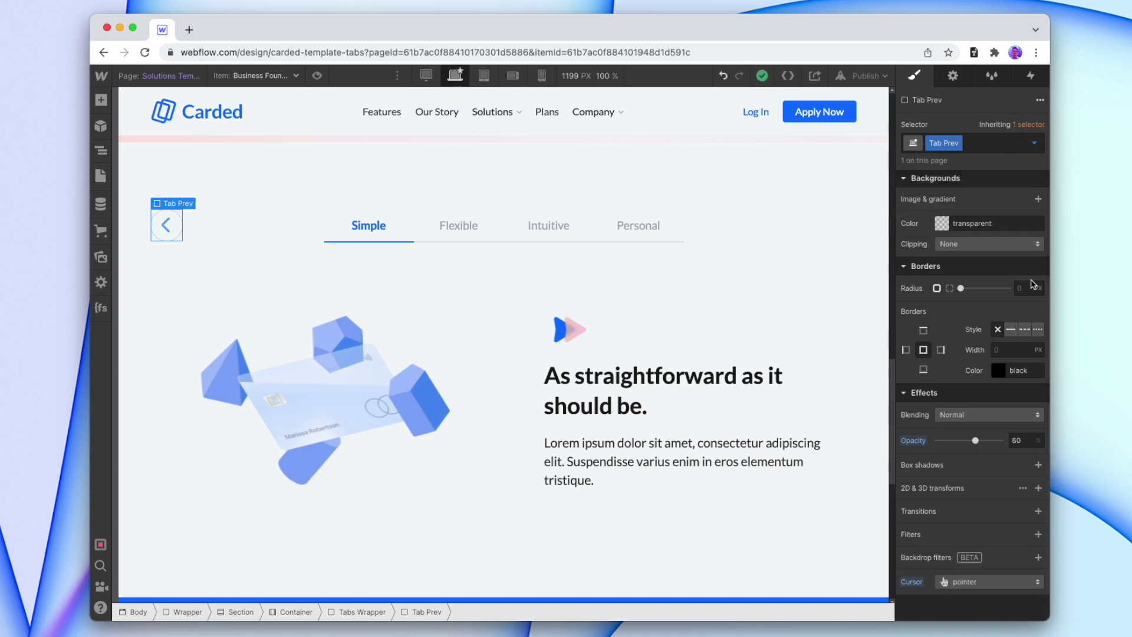
Step: Add a 200 ms opacity transition to Tab Prev and preview the page
left_click(1038, 512)
left_click(995, 520)
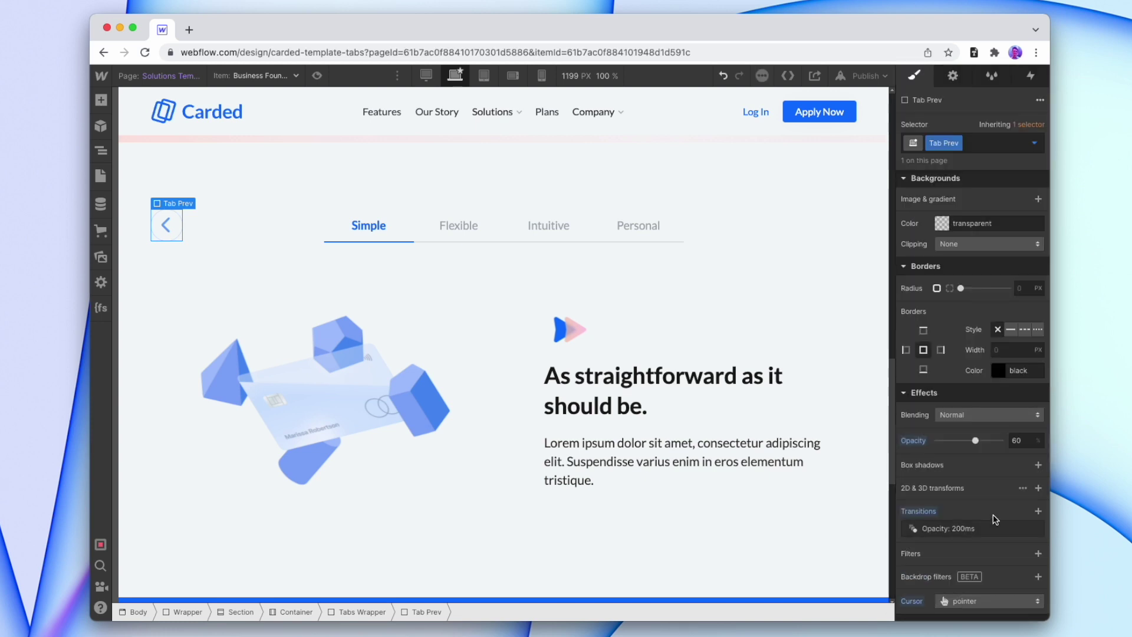
left_click(317, 75)
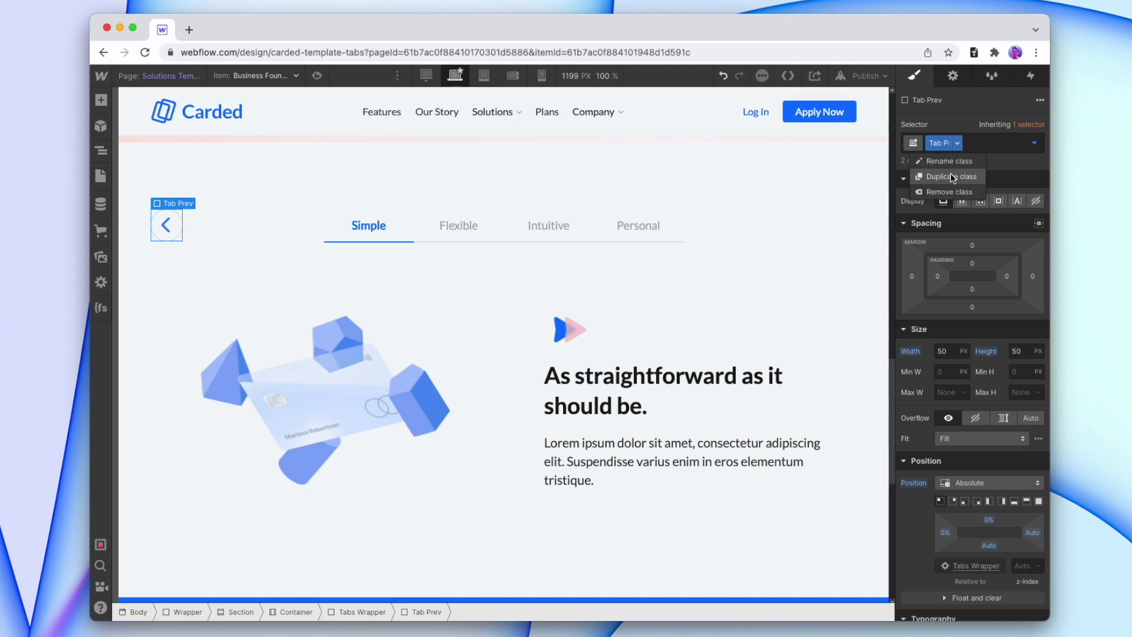
Step: Give the duplicated button its own class Tab Next and pin it to the top-right corner
left_click(951, 175)
type("Tab")
key("Return")
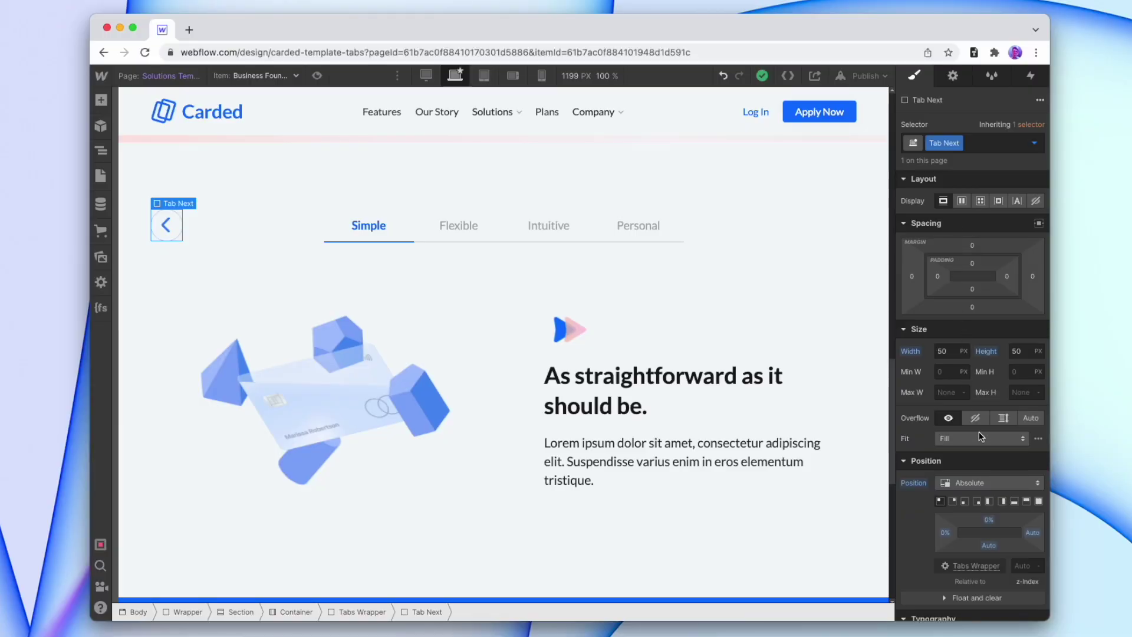
left_click(954, 502)
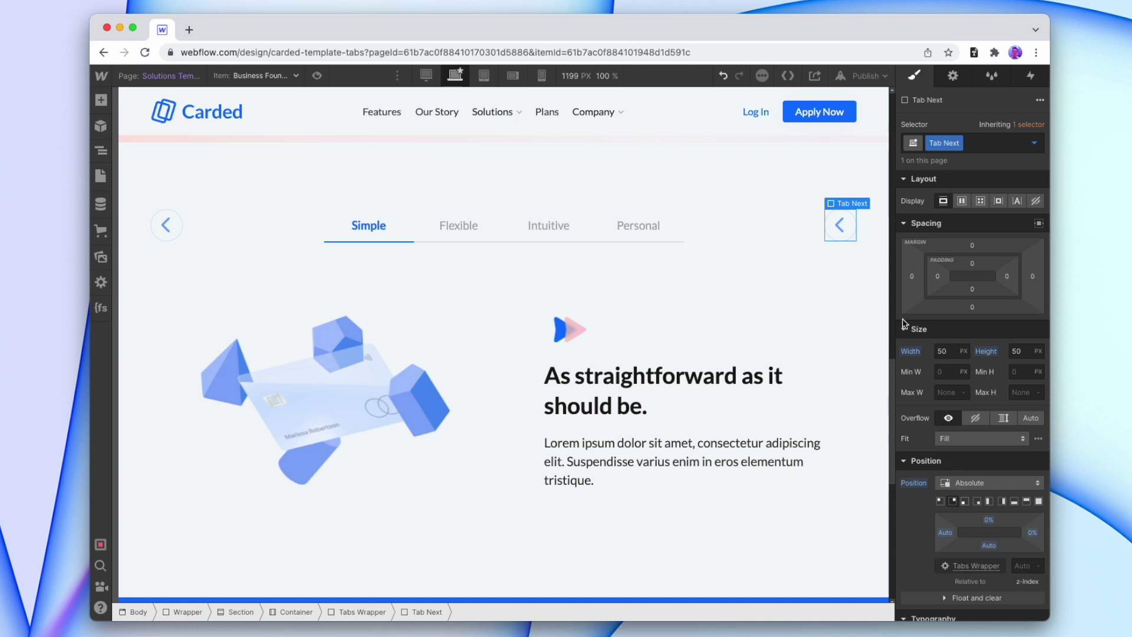
Step: Swap Tab Next's image for Right Circle Arrow.svg, then select the whole tab-cycling script for copying
left_click(854, 234)
left_click(953, 76)
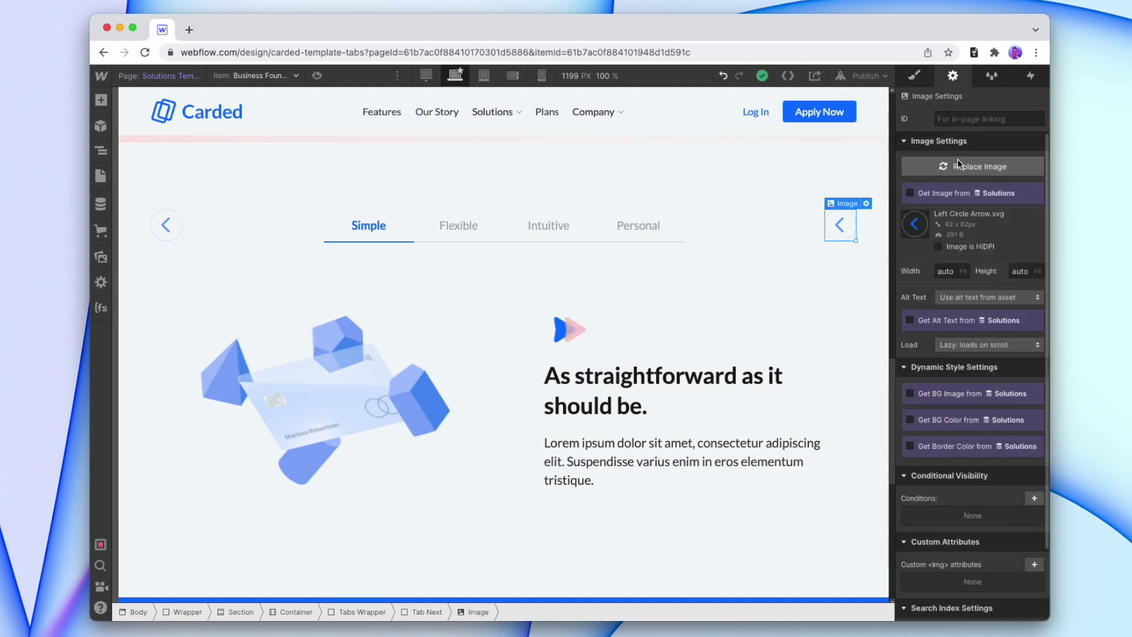
left_click(958, 165)
left_click(196, 215)
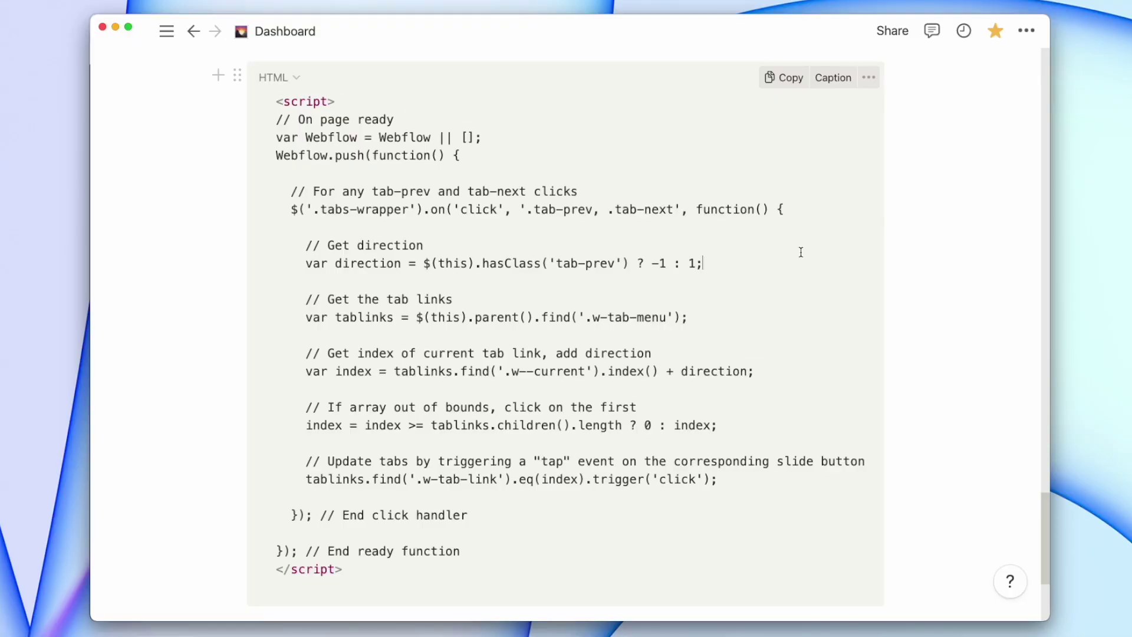
key("ctrl+a")
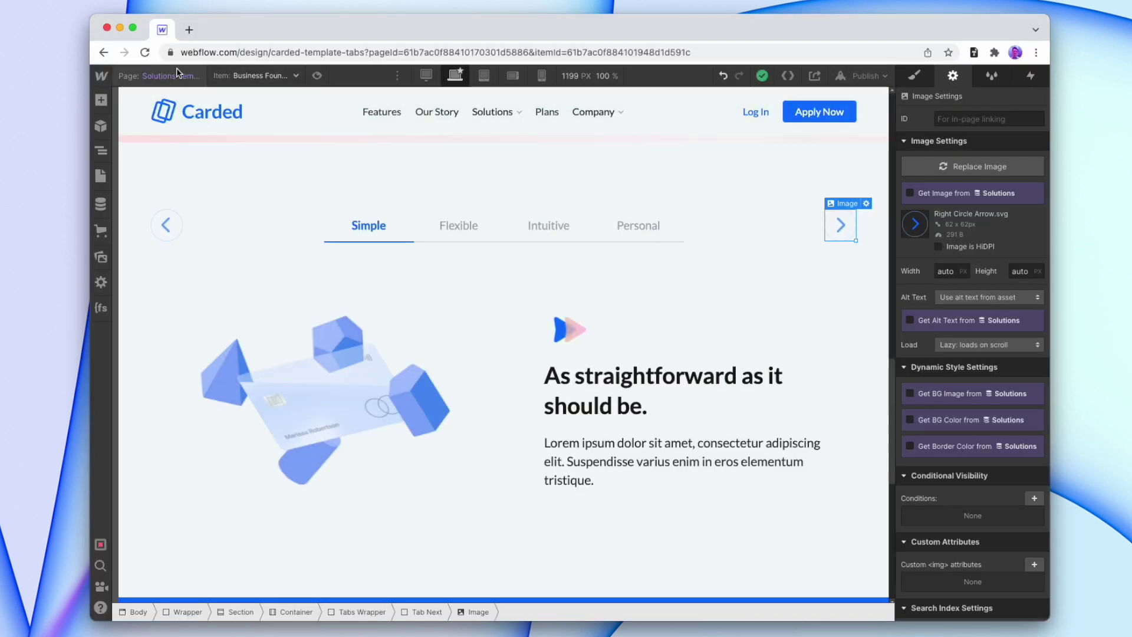
left_click(100, 175)
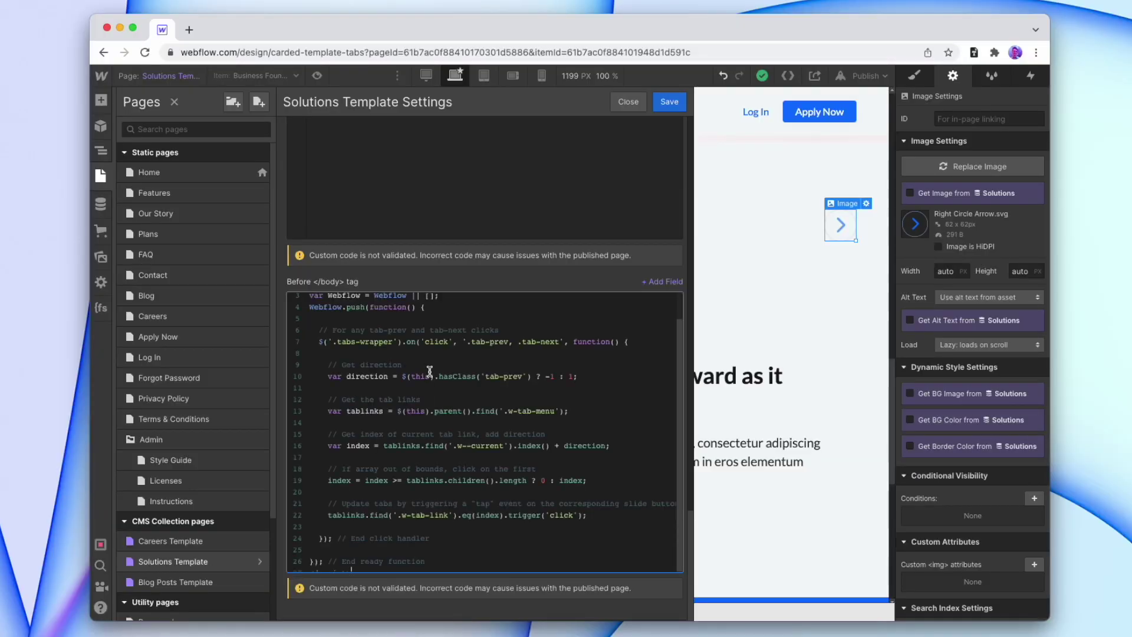
Step: Save the script in the Solutions Template's Before </body> code and publish to the selected domain
left_click(672, 103)
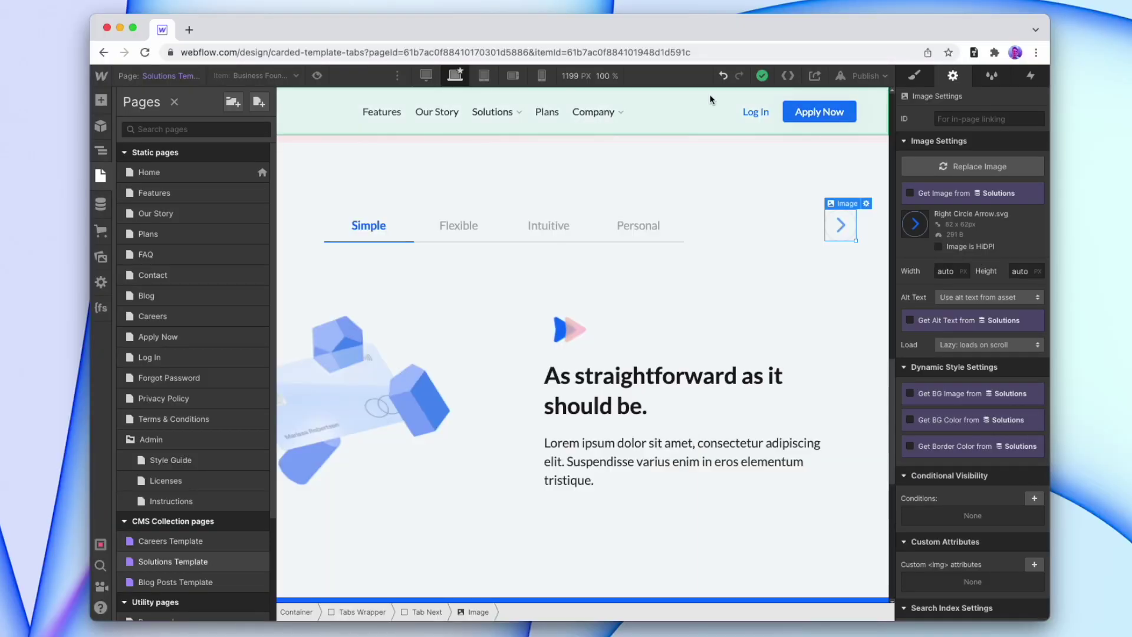
left_click(865, 75)
left_click(839, 243)
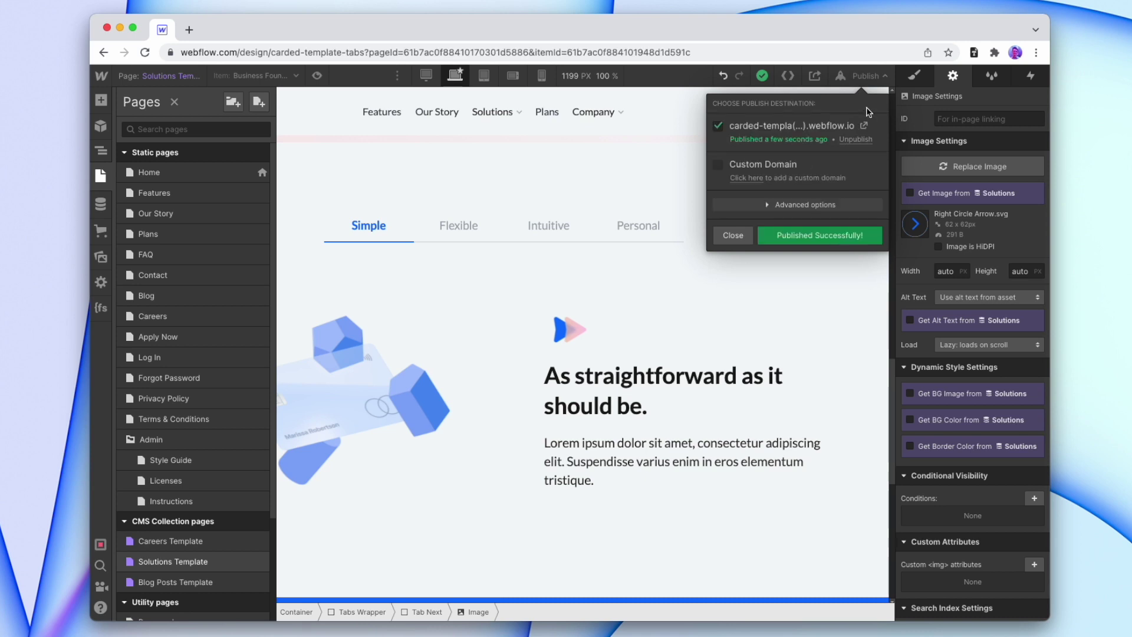
left_click(865, 126)
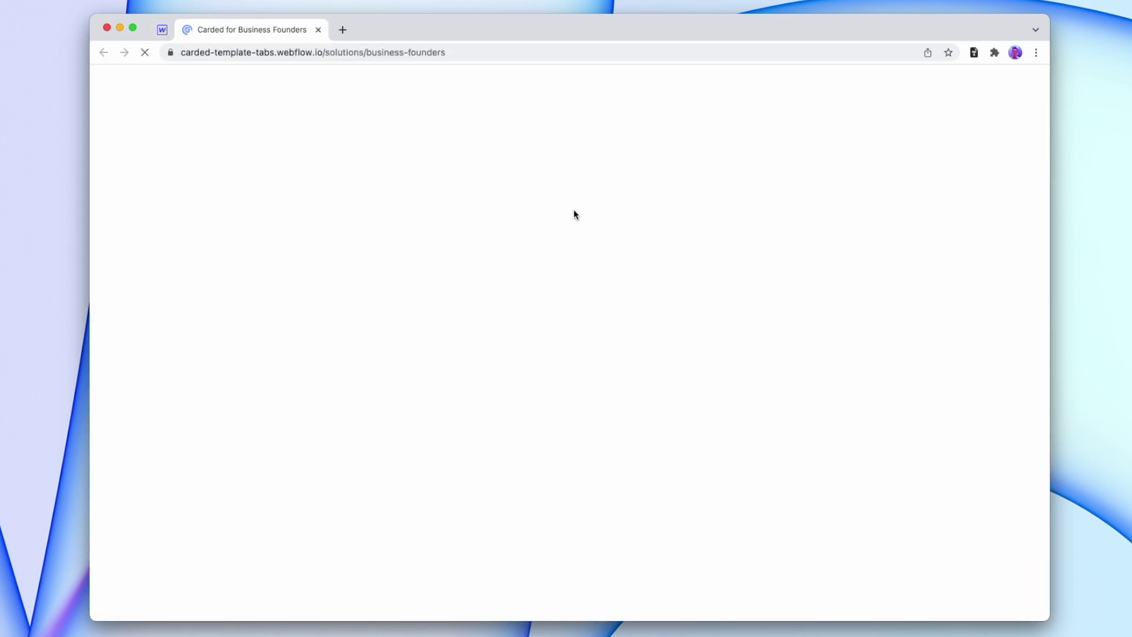
Step: Scroll to the tabs on the live page and click the next arrow three times to reach Personal
scroll(577, 214, "down", 10)
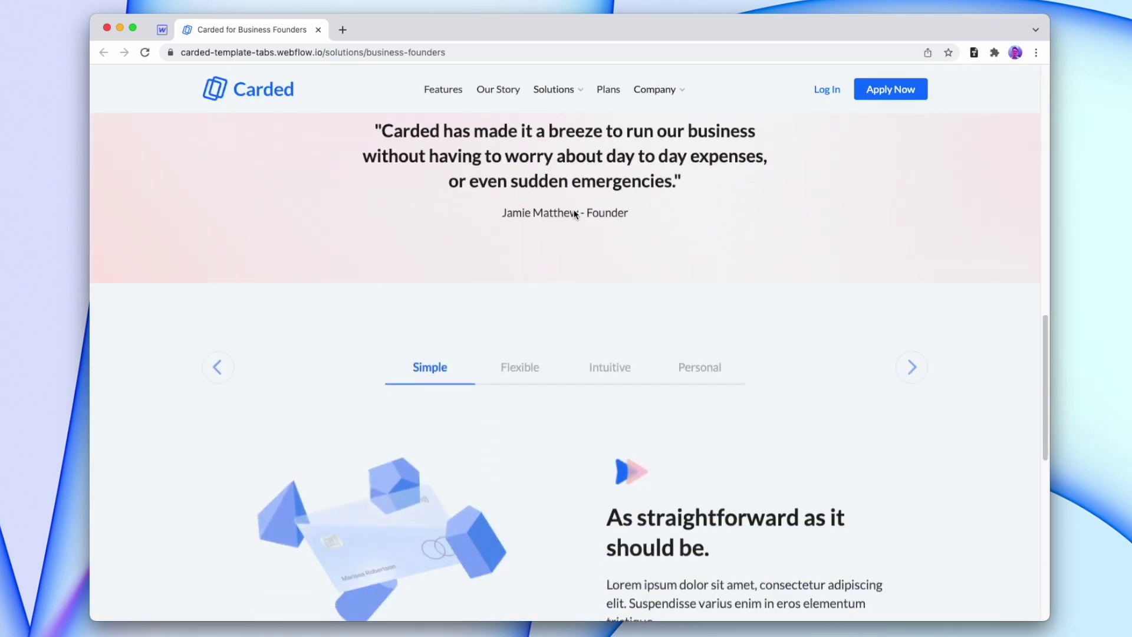
left_click(909, 260)
left_click(908, 264)
left_click(909, 263)
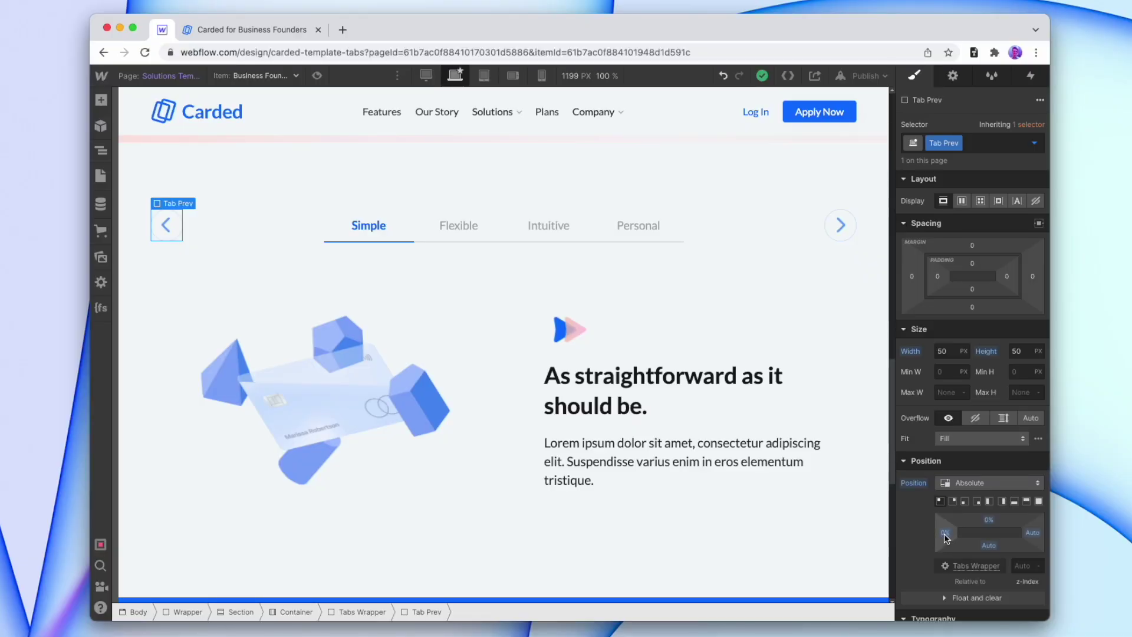
Step: Set Tab Prev's left offset to 50%, checking the layout at a narrower canvas width
left_click_drag(945, 534, 954, 535)
left_click_drag(892, 353, 768, 367)
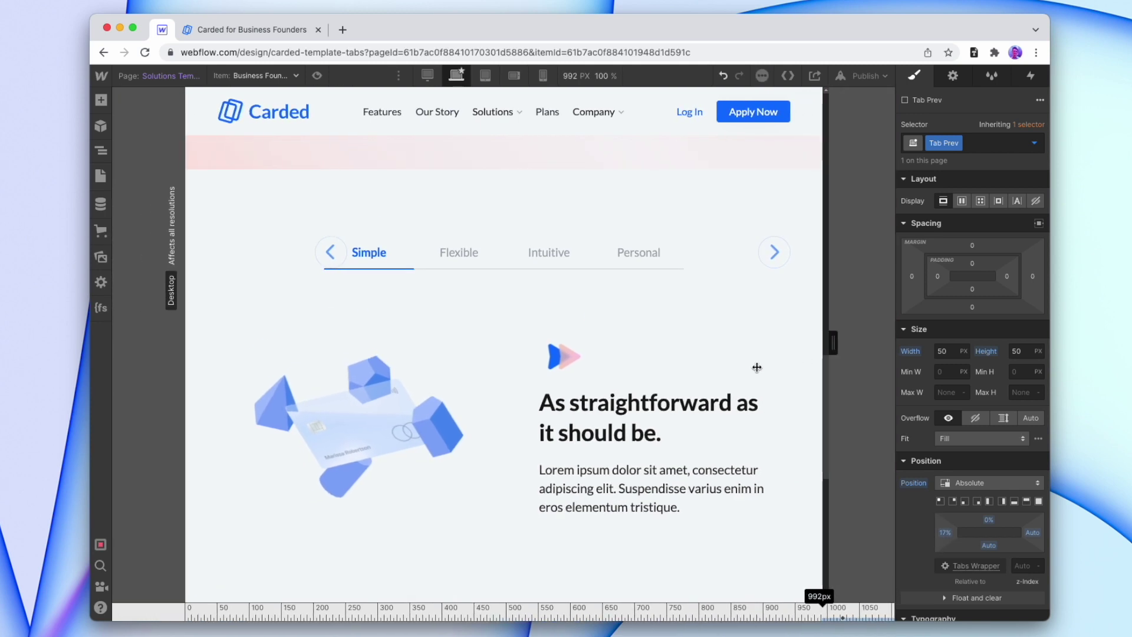
left_click_drag(797, 361, 892, 353)
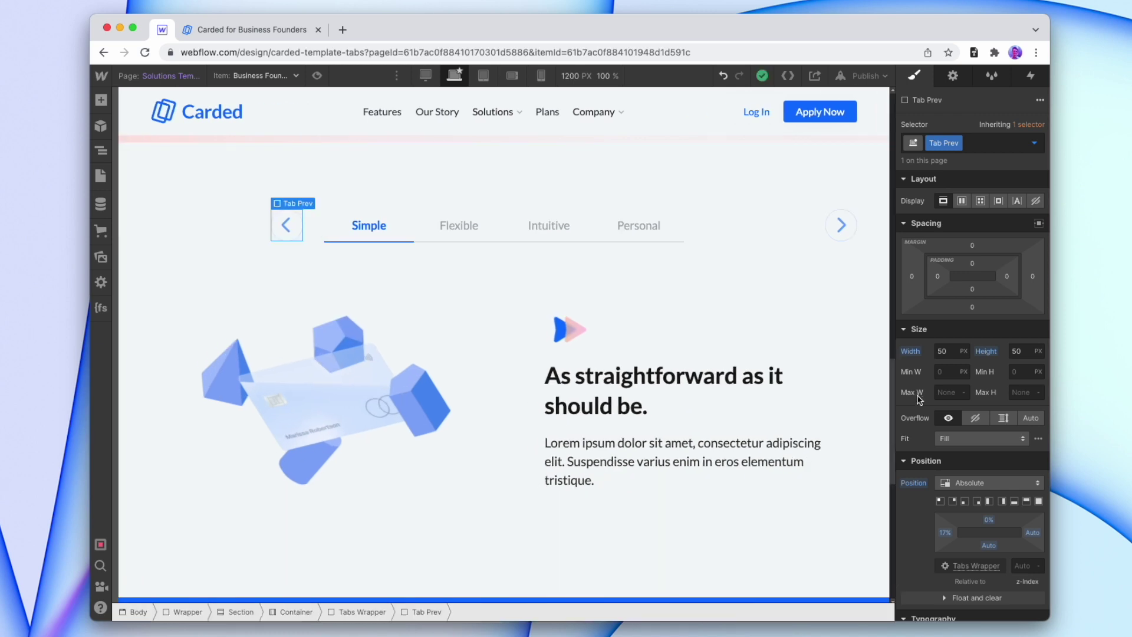
left_click(946, 534)
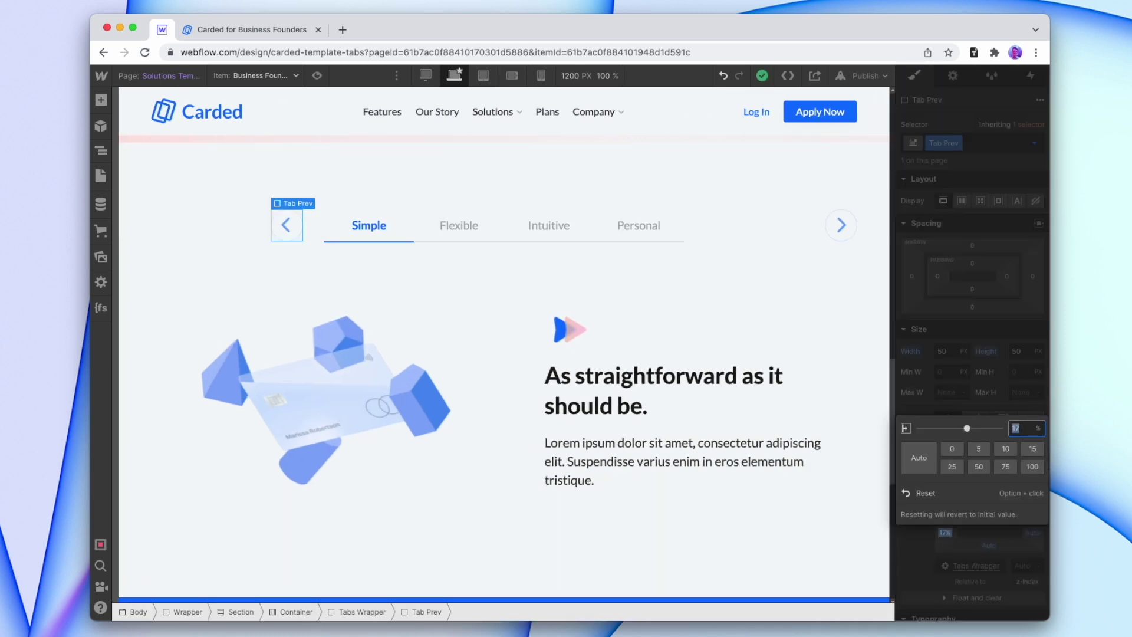
key("Return")
Step: Add a Move transform of -360px on X to Tab Prev and recheck the narrower layout
scroll(969, 498, "down", 10)
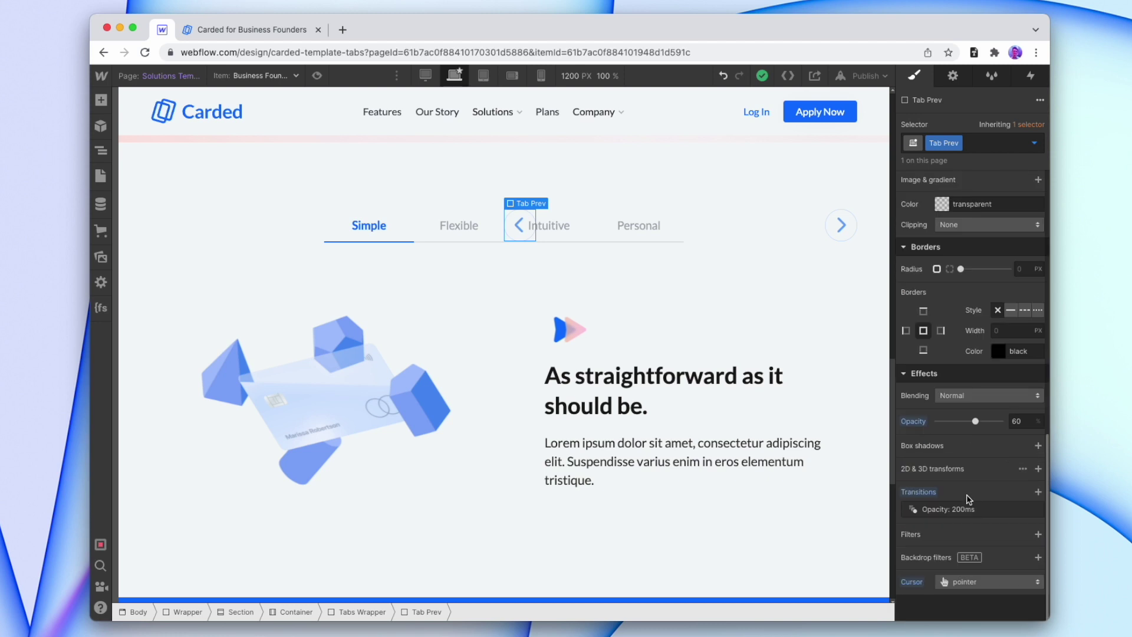
left_click(1037, 469)
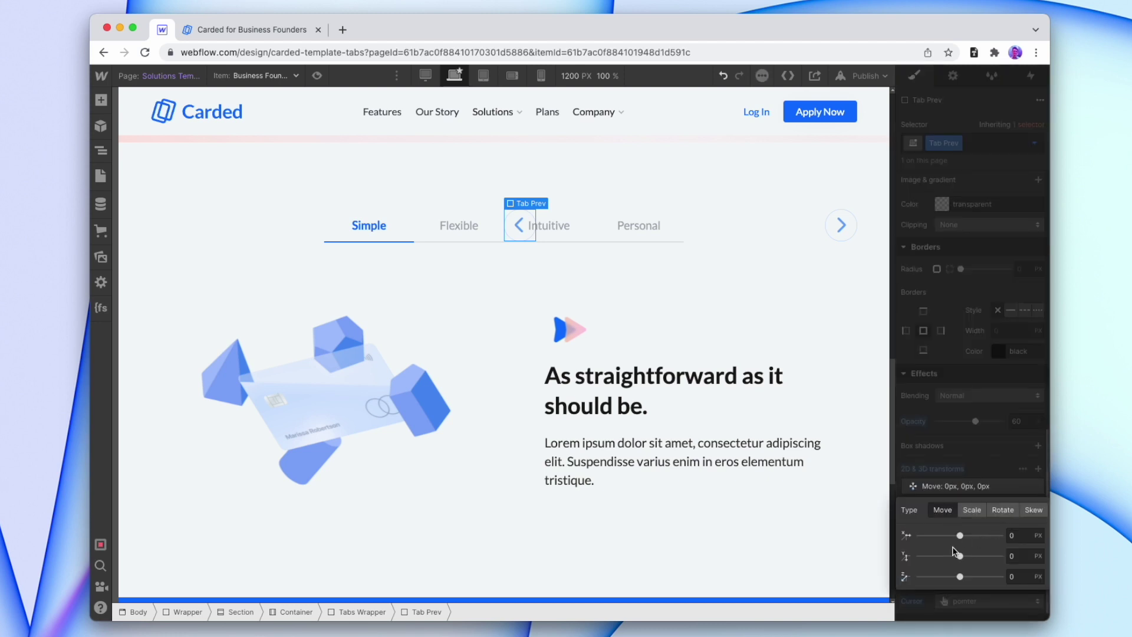
left_click_drag(959, 535, 837, 537)
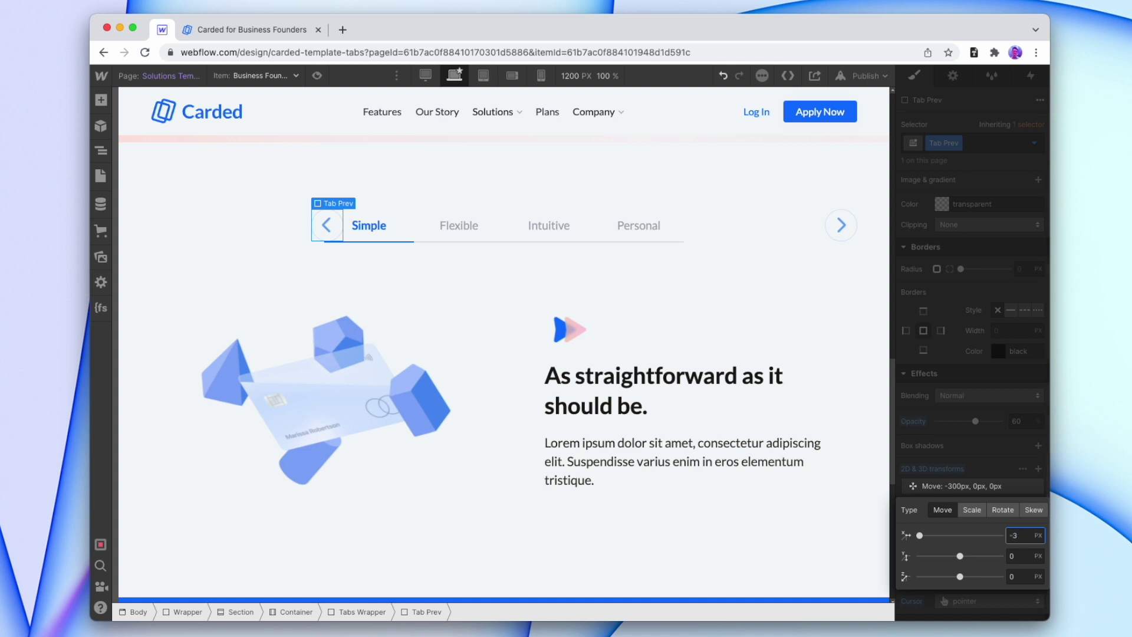
type("60")
left_click_drag(893, 343, 923, 350)
left_click(838, 224)
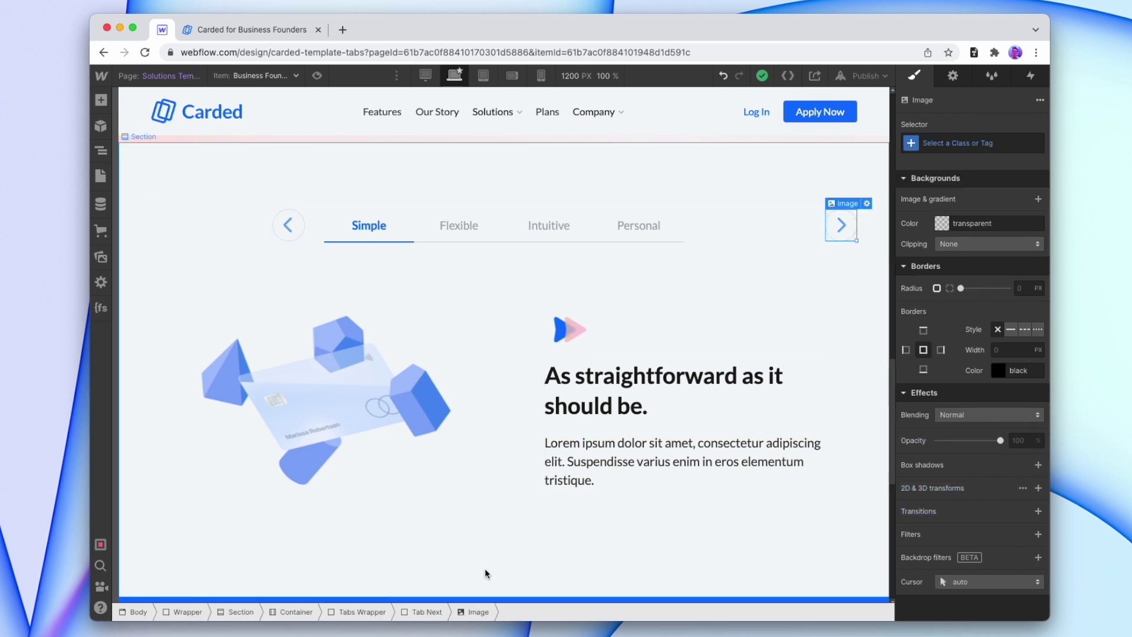
Step: Give Tab Next a 50% right offset and a 360px Move transform on X
left_click(437, 612)
scroll(973, 353, "up", 8)
left_click(1033, 299)
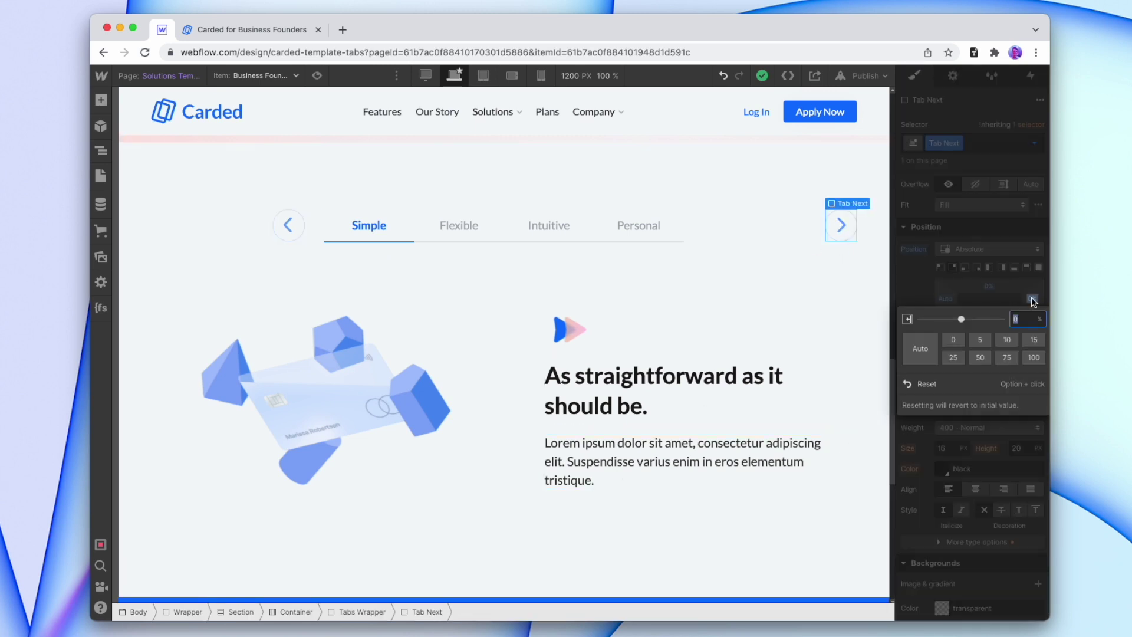
key("Return")
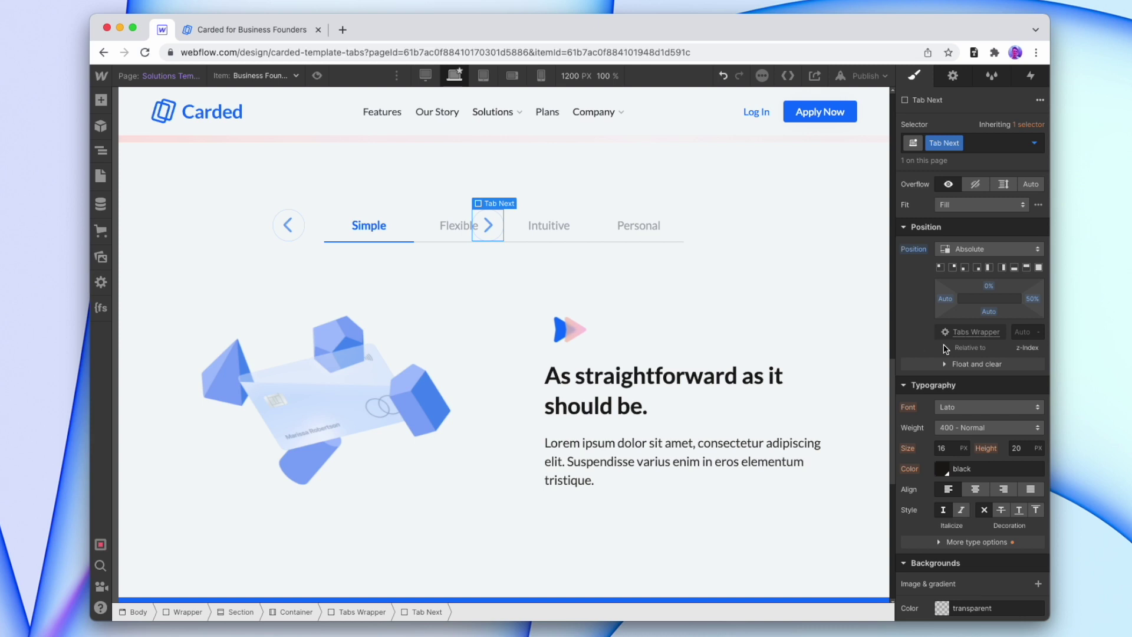
scroll(946, 349, "down", 7)
left_click(1038, 470)
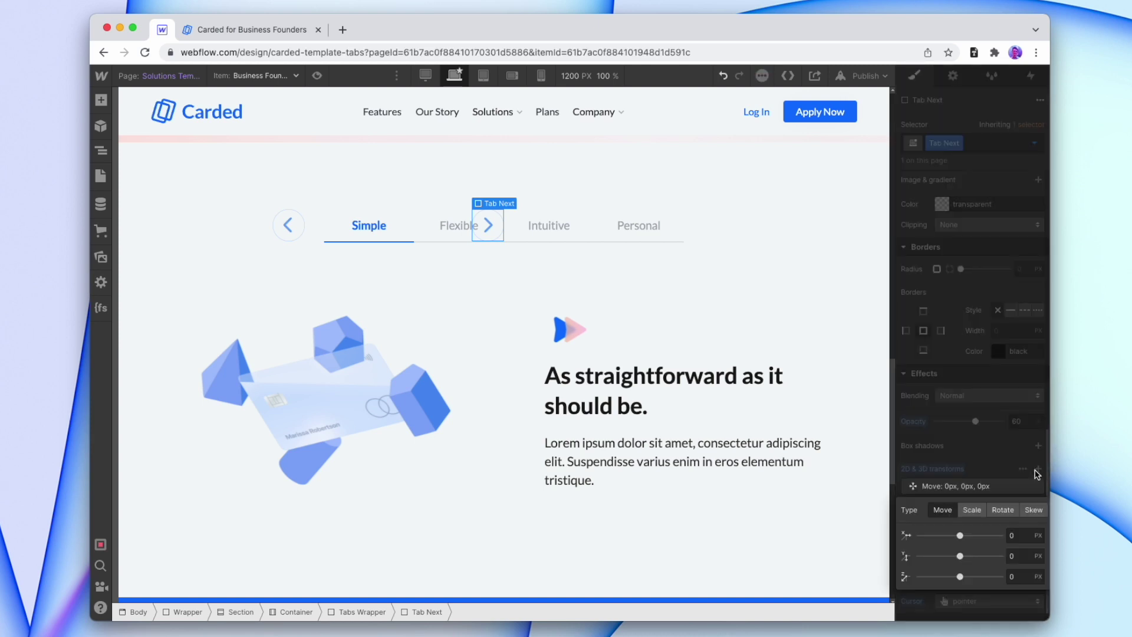
type("360")
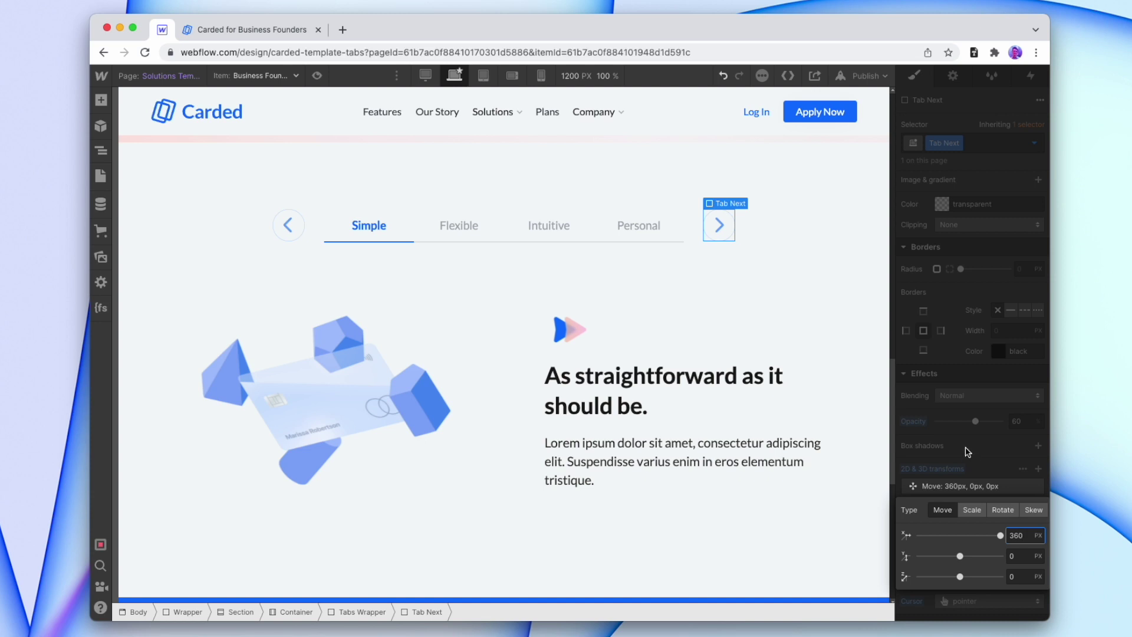
left_click(900, 341)
mouse_move(900, 341)
left_mouse_down()
mouse_move(838, 341)
mouse_move(891, 341)
left_mouse_up()
Step: Republish the site to the selected domain and open the updated live page
left_click(867, 75)
left_click(823, 235)
left_click(778, 126)
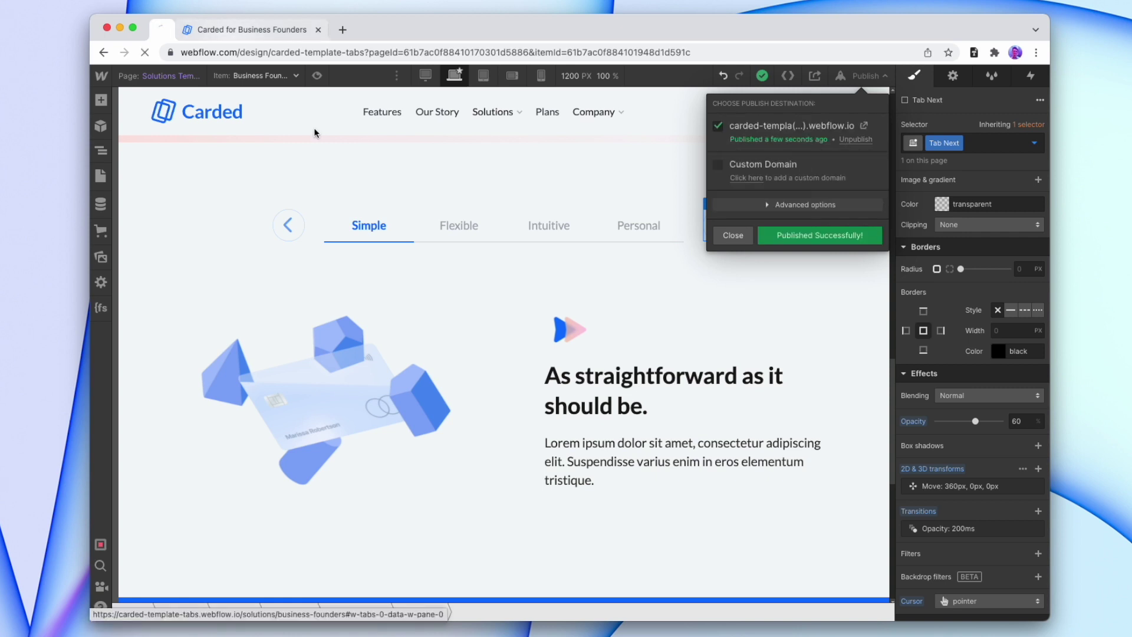